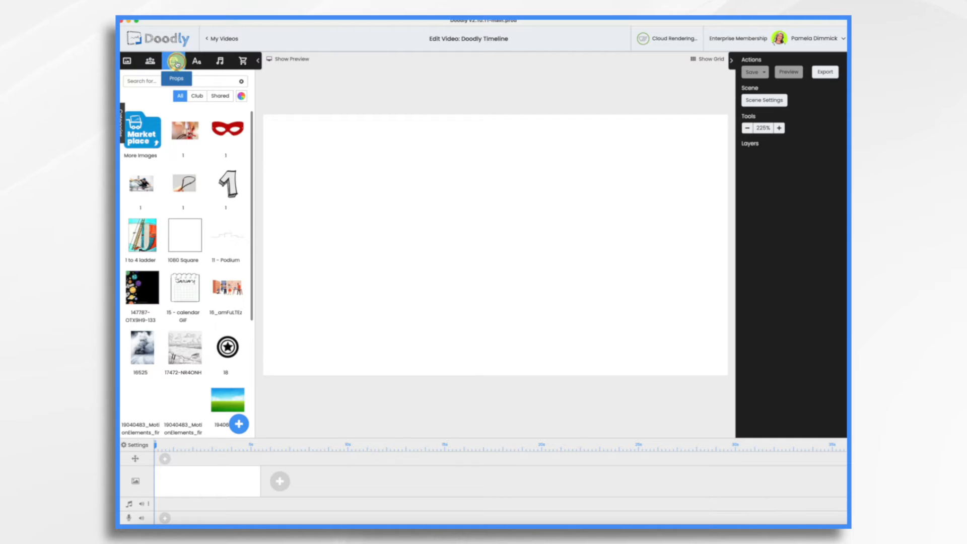
- Search the props for "line", place the Dotted Horizontal Line on the canvas, and enlarge and centre it
left_click(170, 83)
type("line")
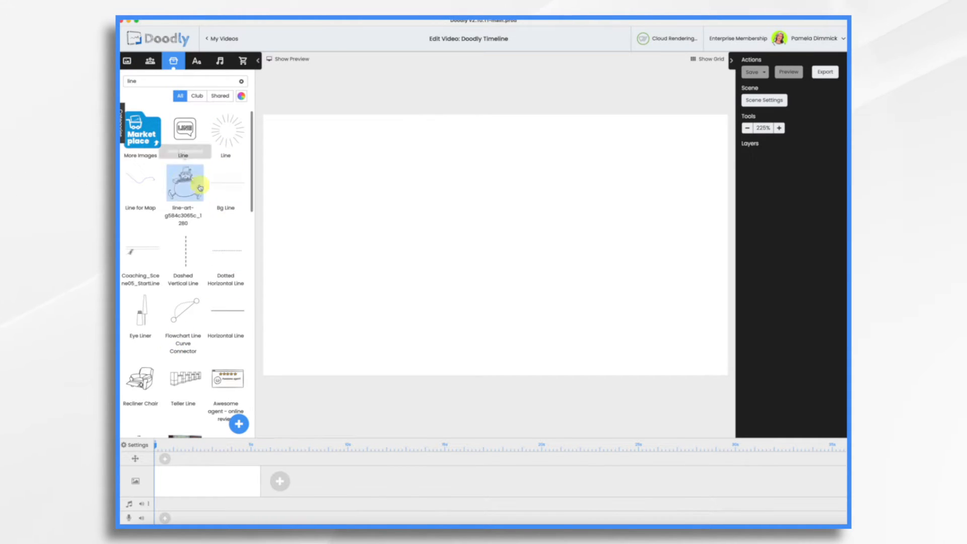
left_click_drag(229, 249, 384, 243)
left_click_drag(466, 234, 479, 239)
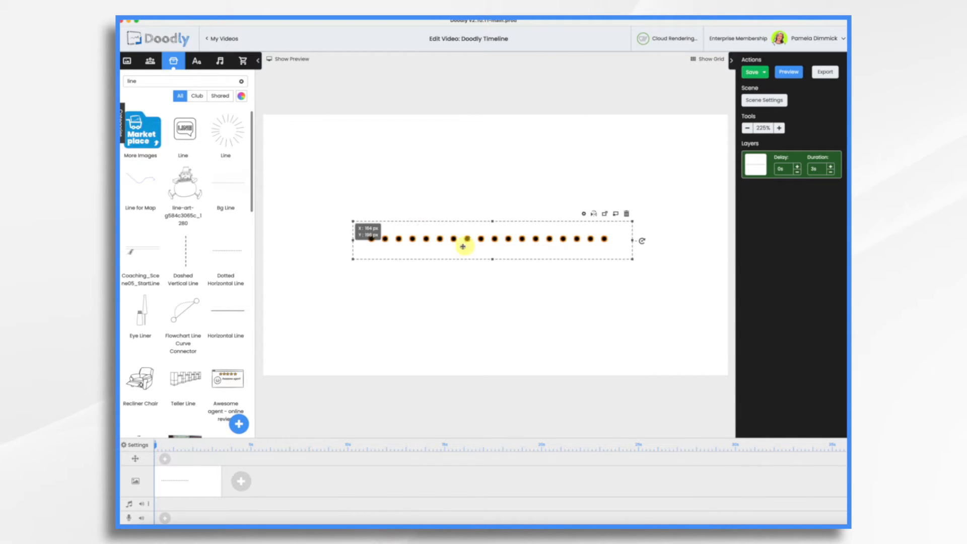
left_click_drag(352, 237, 262, 240)
left_click_drag(468, 249, 519, 252)
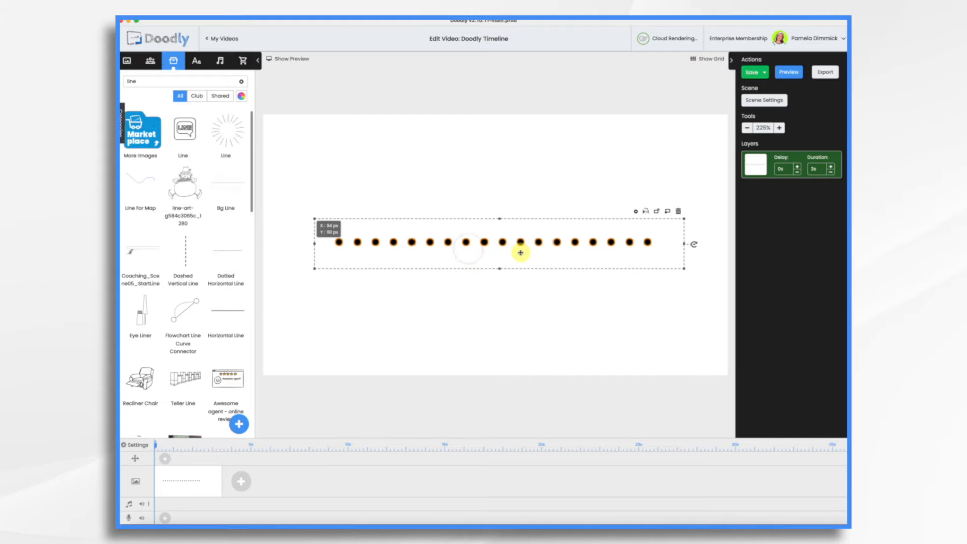
- Add an Architects Daughter text reading "1998" at the left end of the dotted line
left_click(197, 61)
left_click_drag(203, 186, 302, 250)
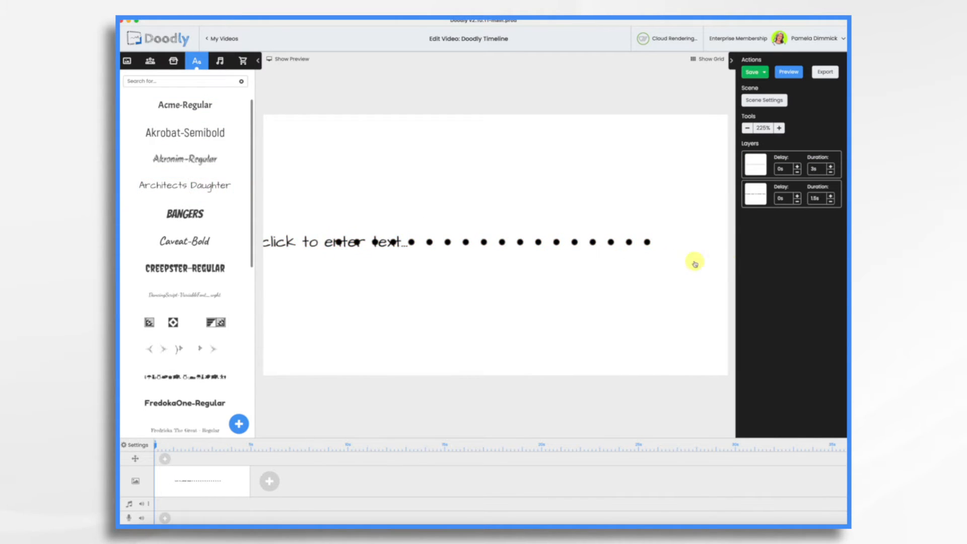
double_click(317, 245)
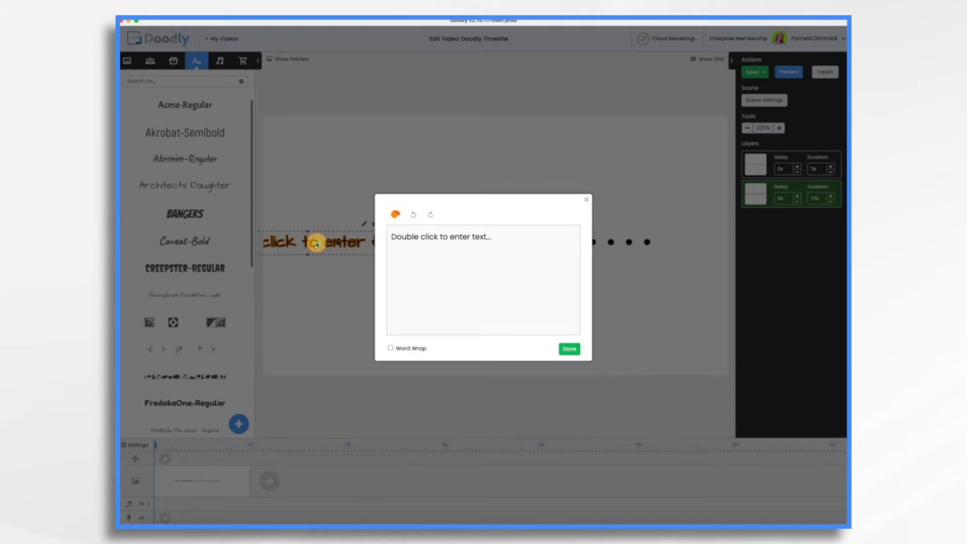
key("super+Tab")
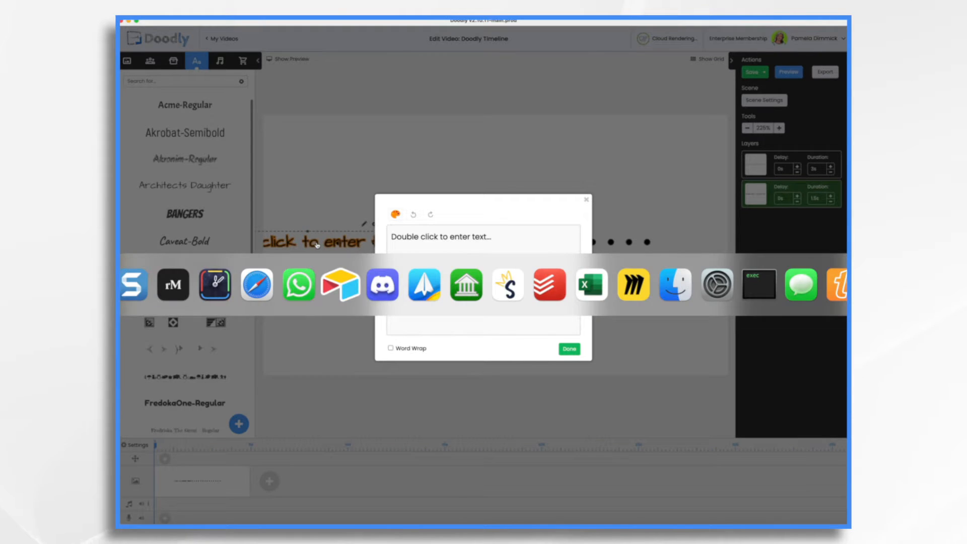
key("super+Tab")
left_click(515, 235)
key("super+a")
type("1998")
left_click(569, 348)
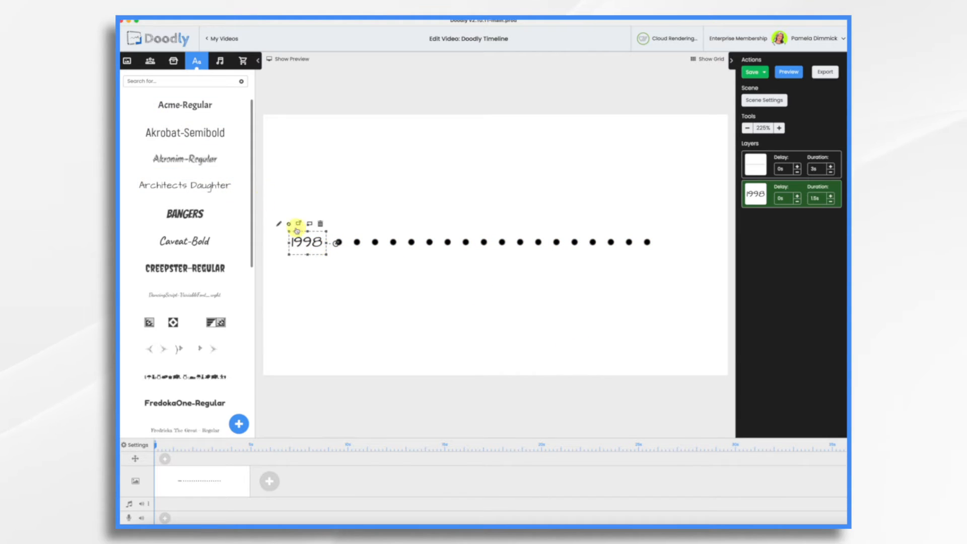
- Add an Architects Daughter text reading "Present" at the right end of the dotted line
left_click_drag(187, 187, 686, 243)
double_click(682, 244)
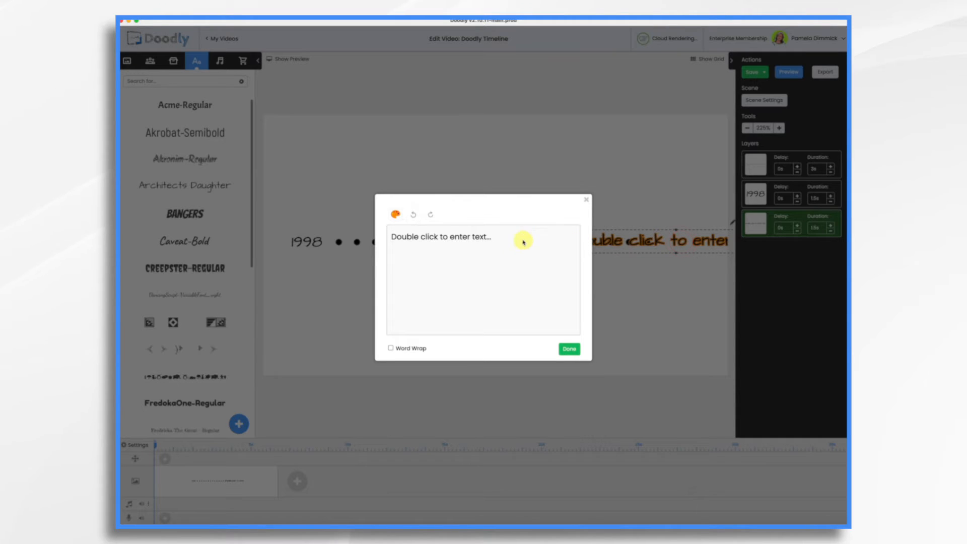
triple_click(513, 244)
type("Present")
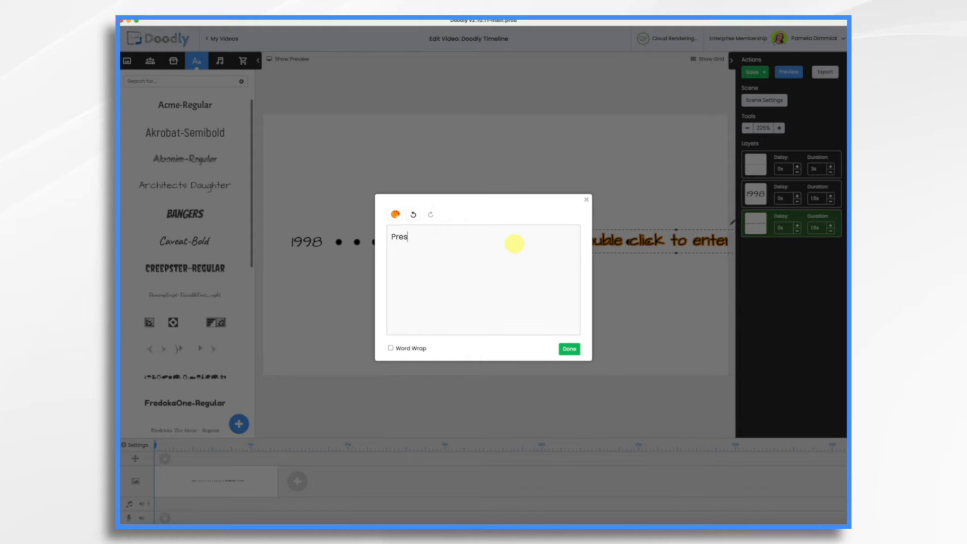
- Change the text at the line's right end to "2023" and shift it slightly away from the last dot
triple_click(452, 243)
type("2023")
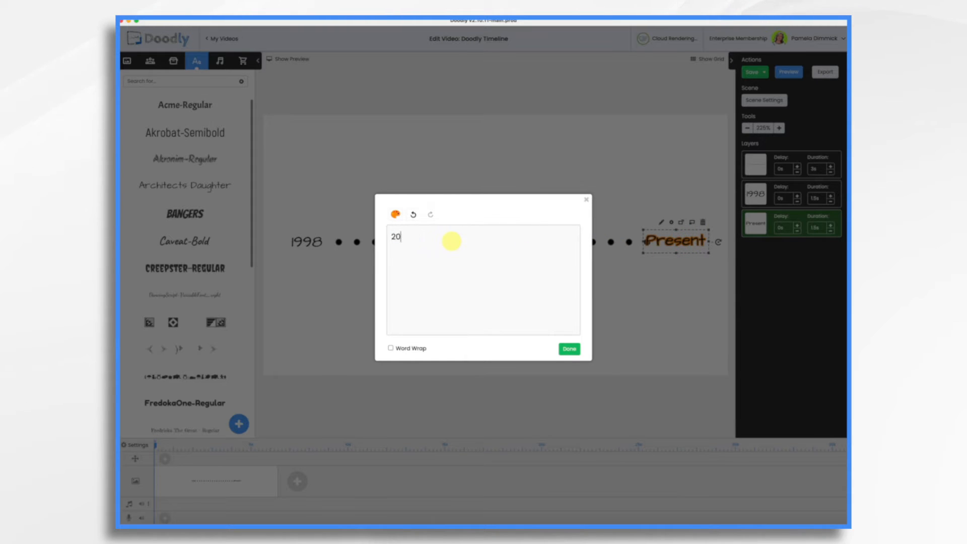
left_click(553, 349)
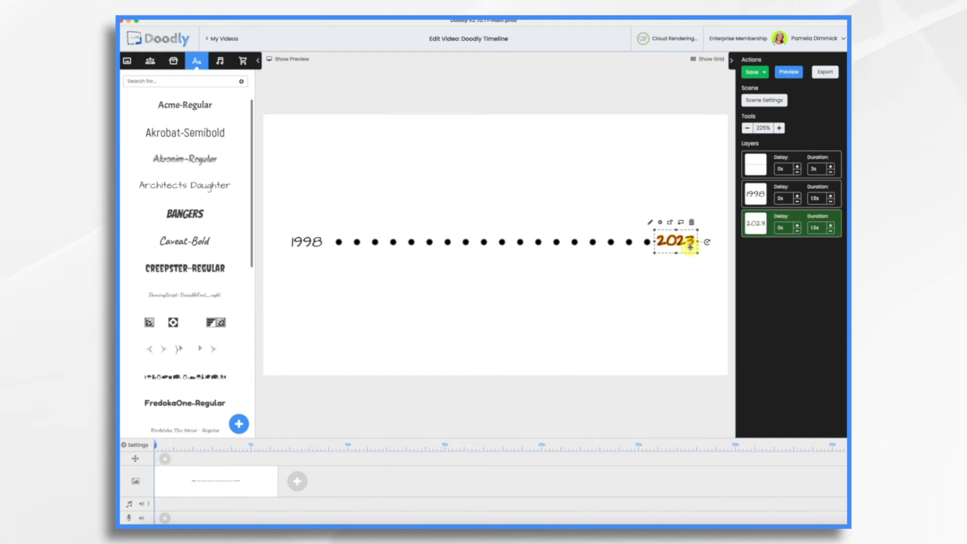
left_click_drag(669, 241, 675, 243)
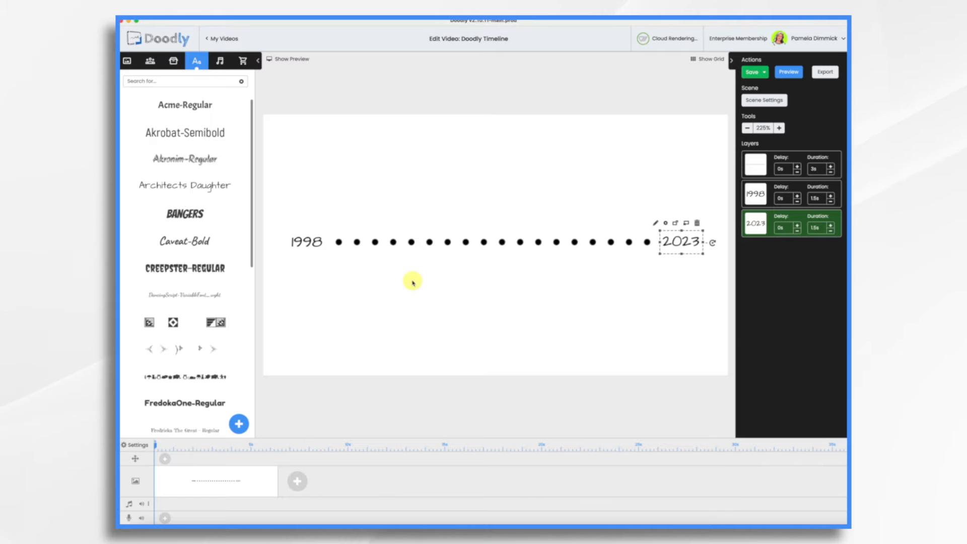
- Align the dotted line and both year labels with each other by their middles and nudge the group into place
left_click(300, 243, "shift")
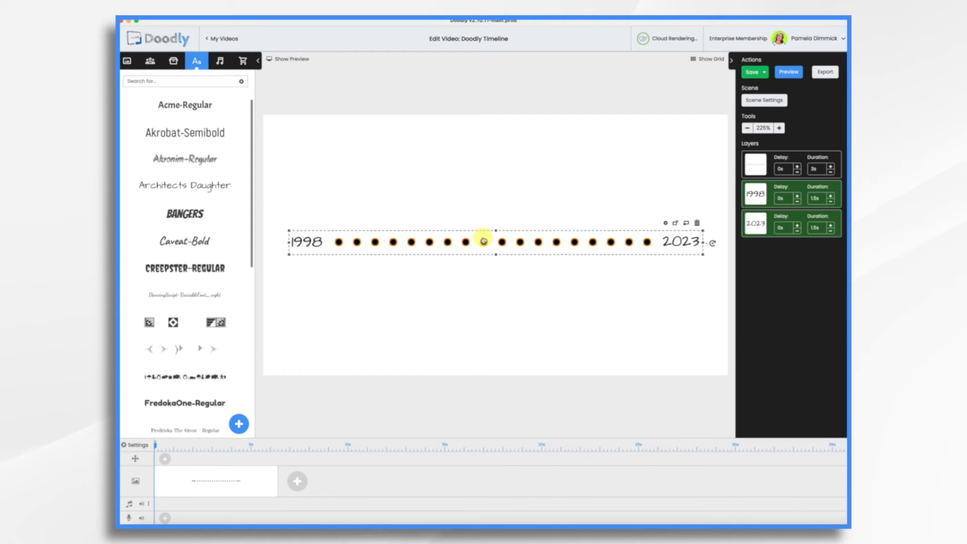
left_click(766, 164, "shift")
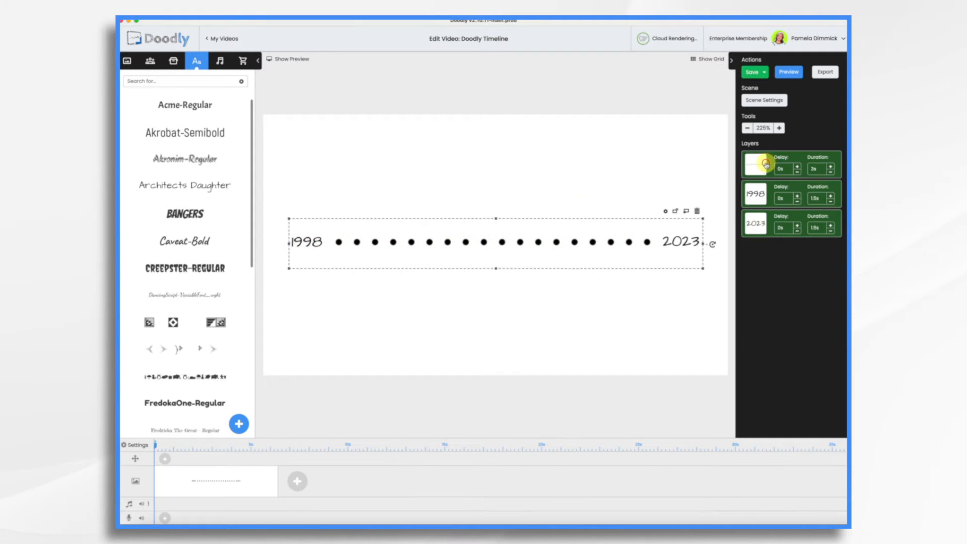
right_click(574, 243)
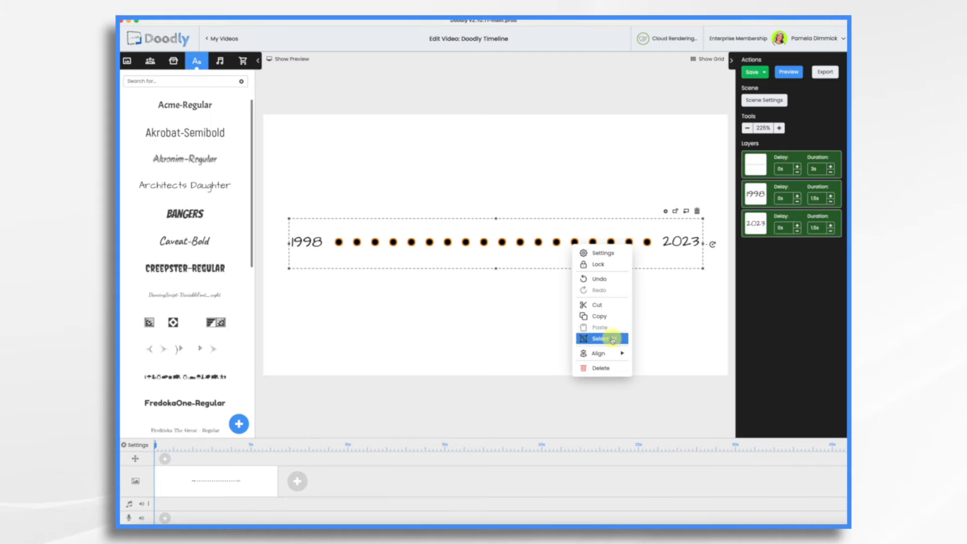
mouse_move(607, 353)
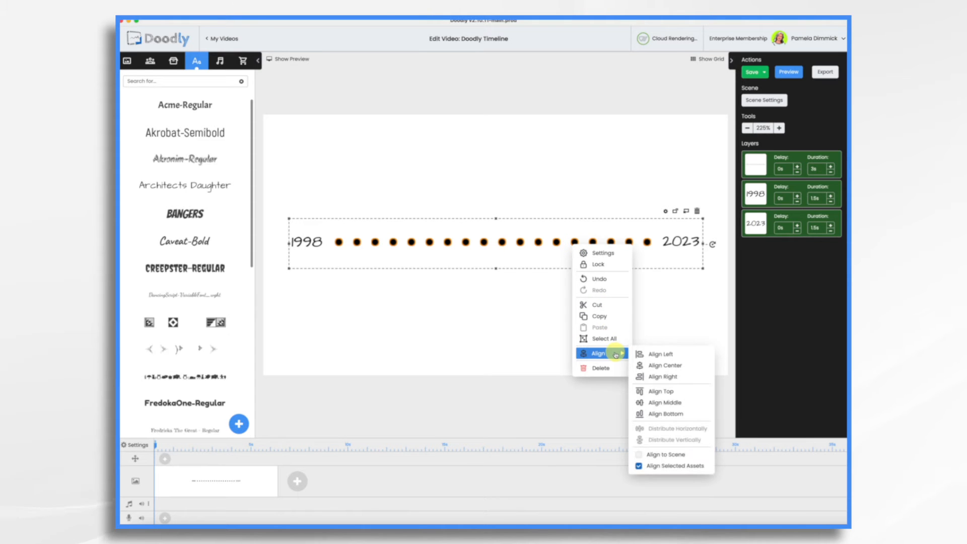
left_click(679, 417)
right_click(638, 261)
mouse_move(670, 367)
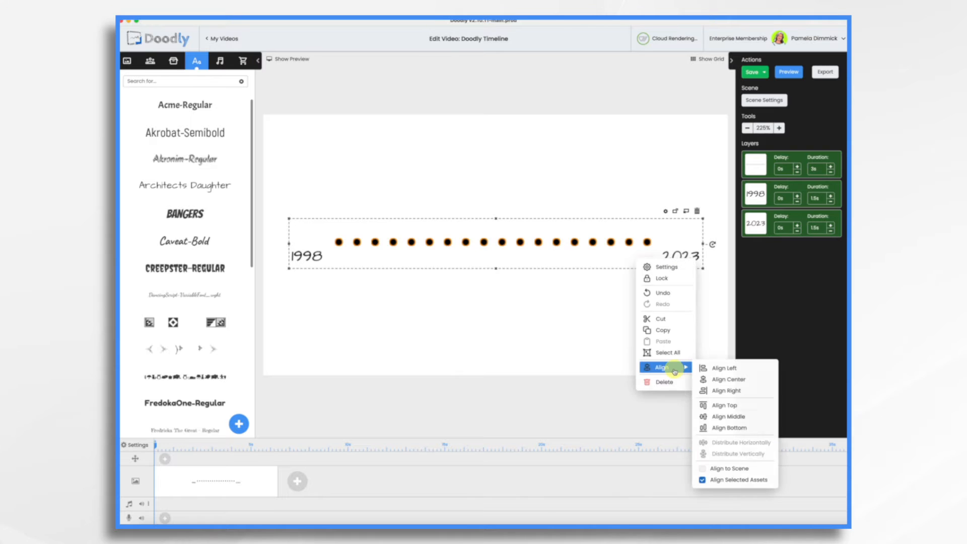
left_click(730, 420)
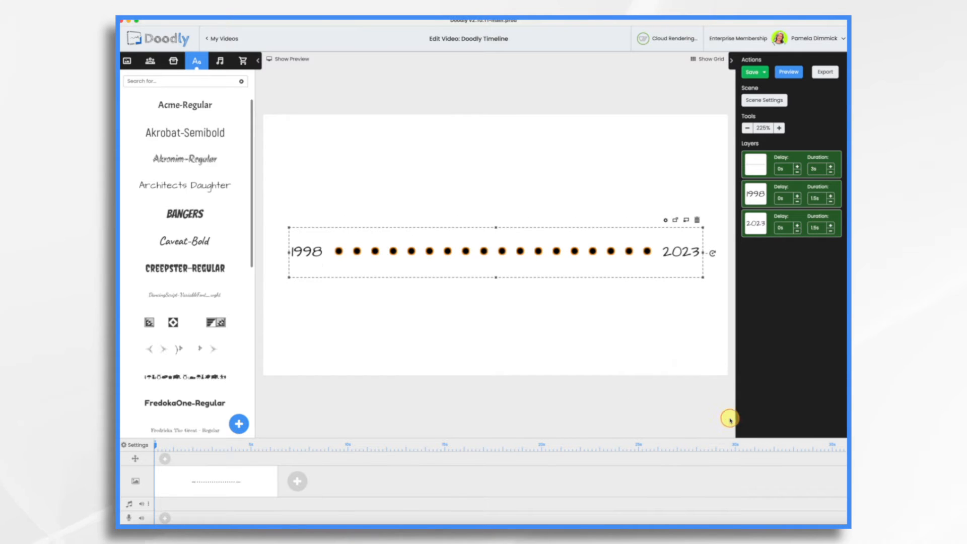
mouse_move(506, 251)
left_mouse_down()
mouse_move(509, 333)
mouse_move(496, 138)
mouse_move(509, 249)
left_mouse_up()
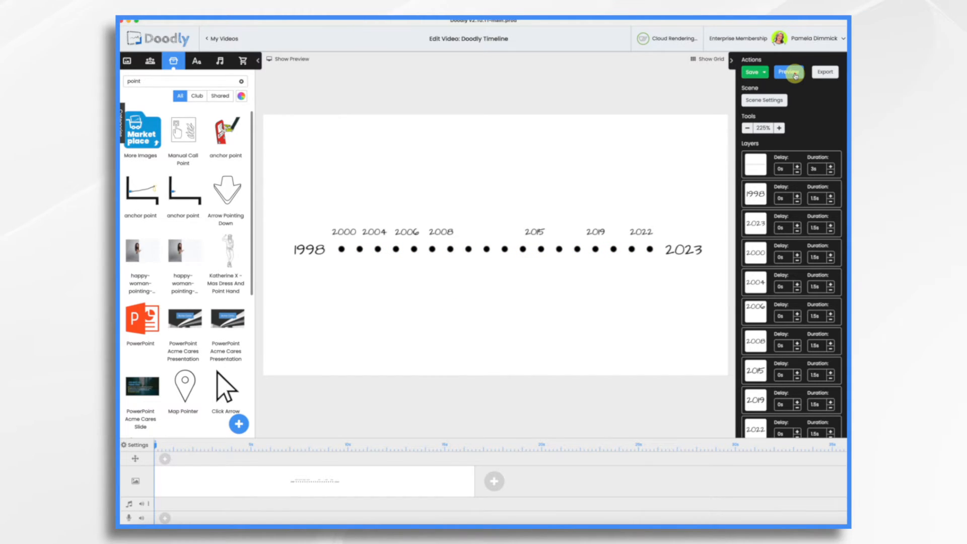
- Preview the timeline scene and shorten the dotted line's draw duration to 1 s
left_click(795, 74)
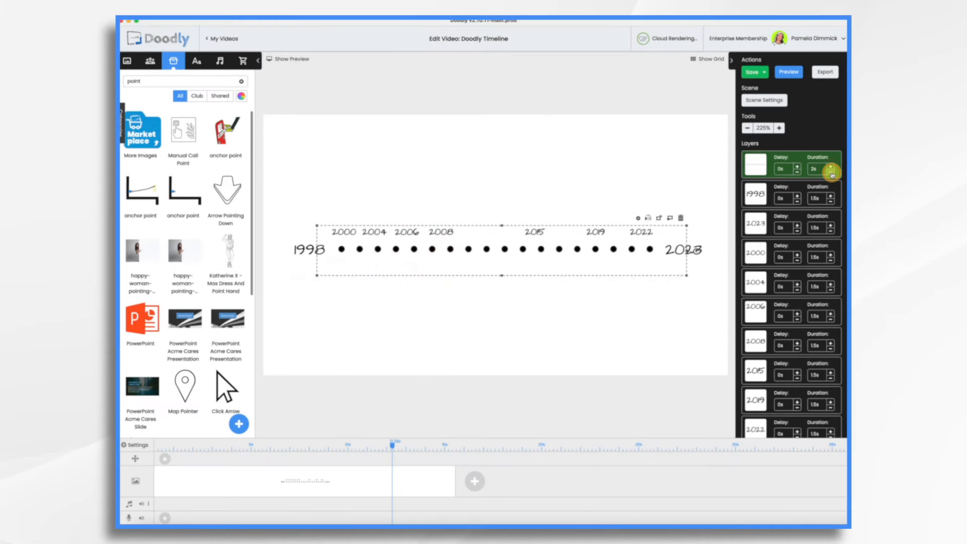
left_click(831, 173)
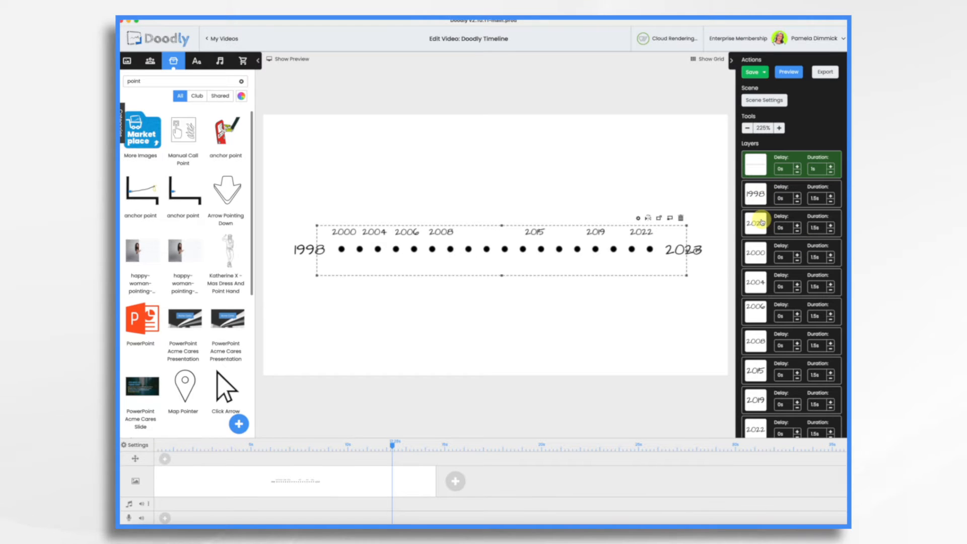
left_click(754, 254)
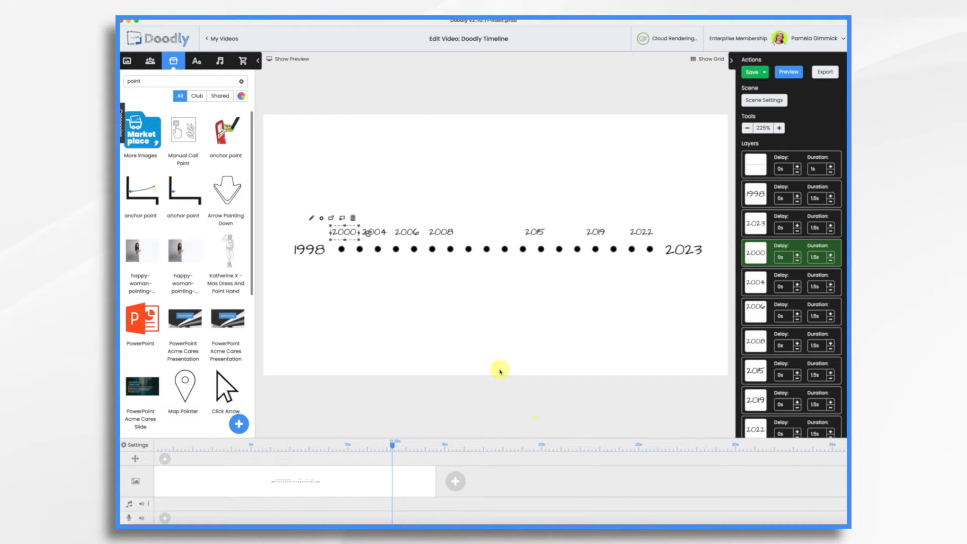
- Set the scene's exit animation to none and duplicate the scene
left_click(776, 101)
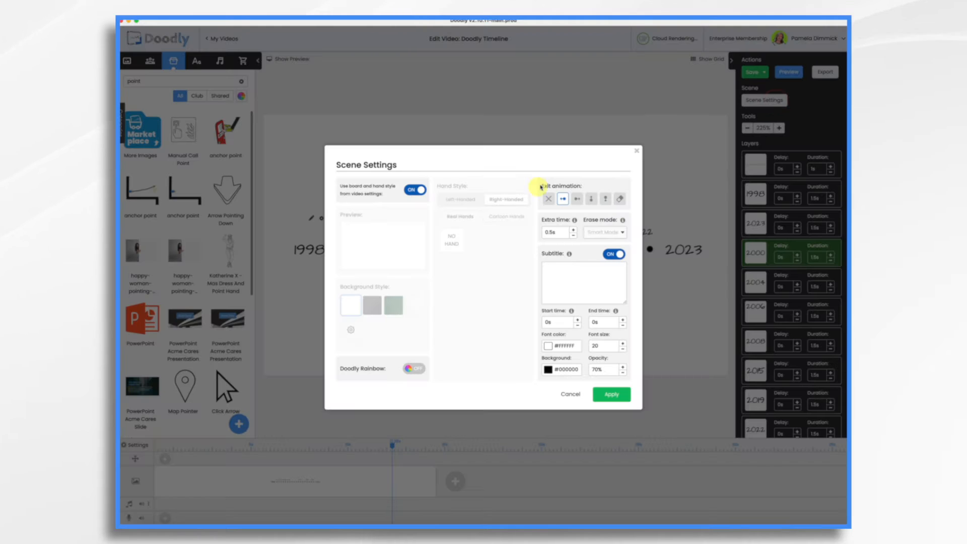
left_click(551, 195)
left_click(614, 394)
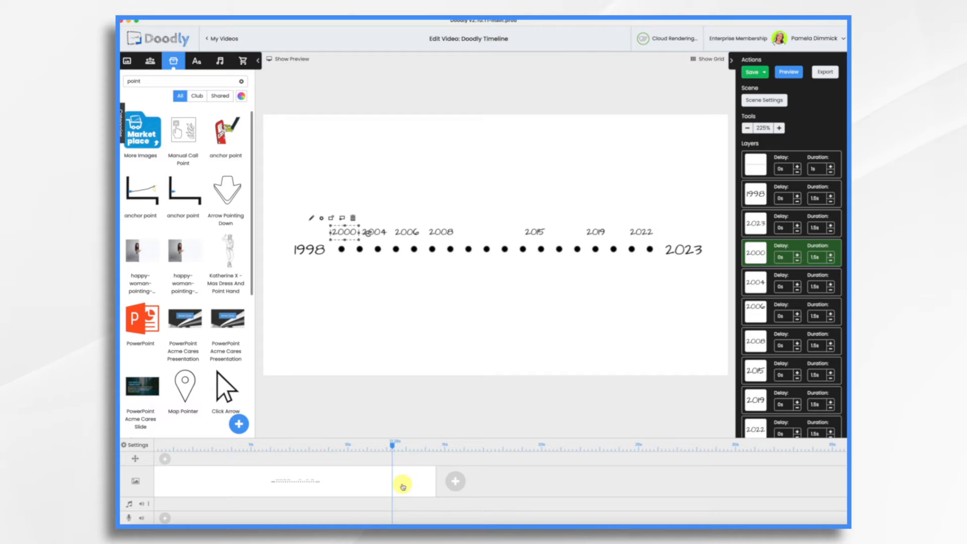
right_click(403, 487)
left_click(423, 427)
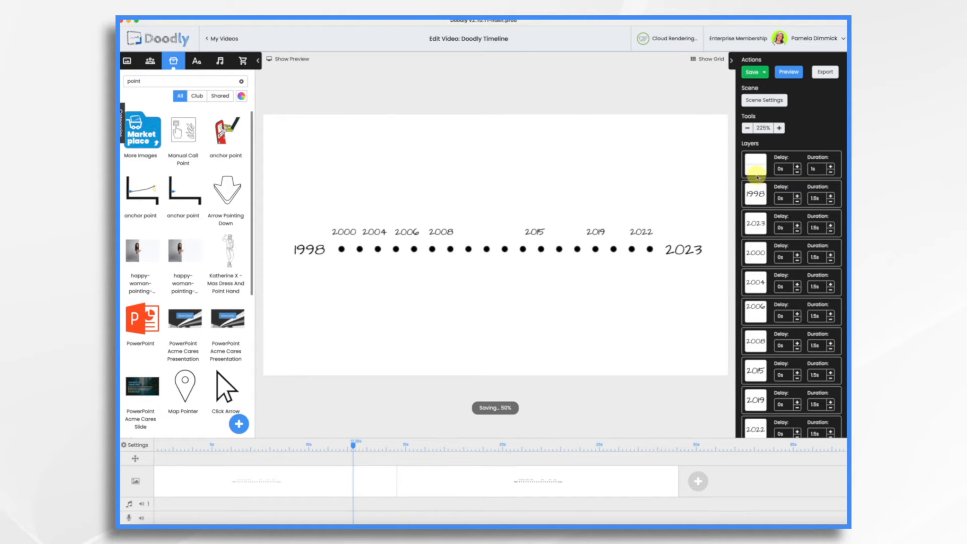
- Set the duration of all assets in the duplicated scene to 0 s and duplicate that scene
left_click(757, 174)
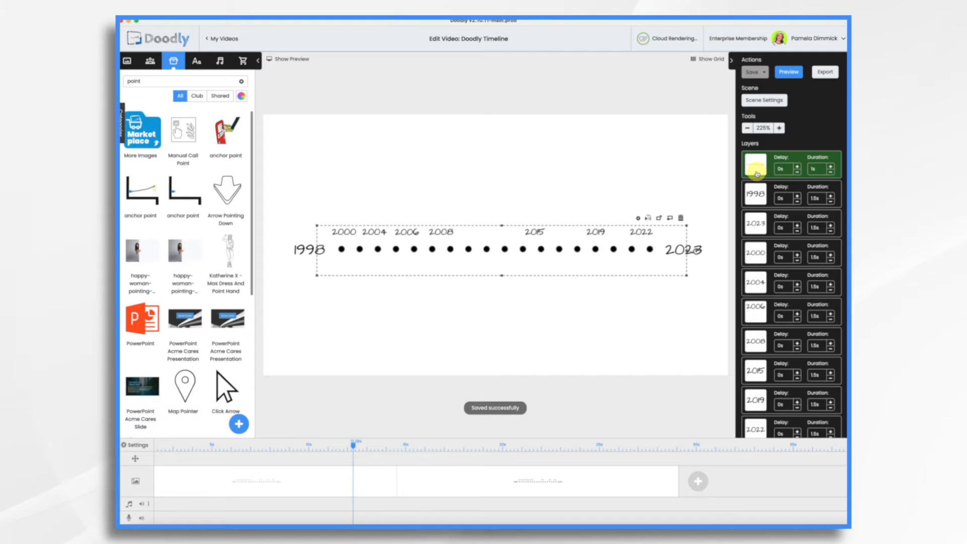
key("super+a")
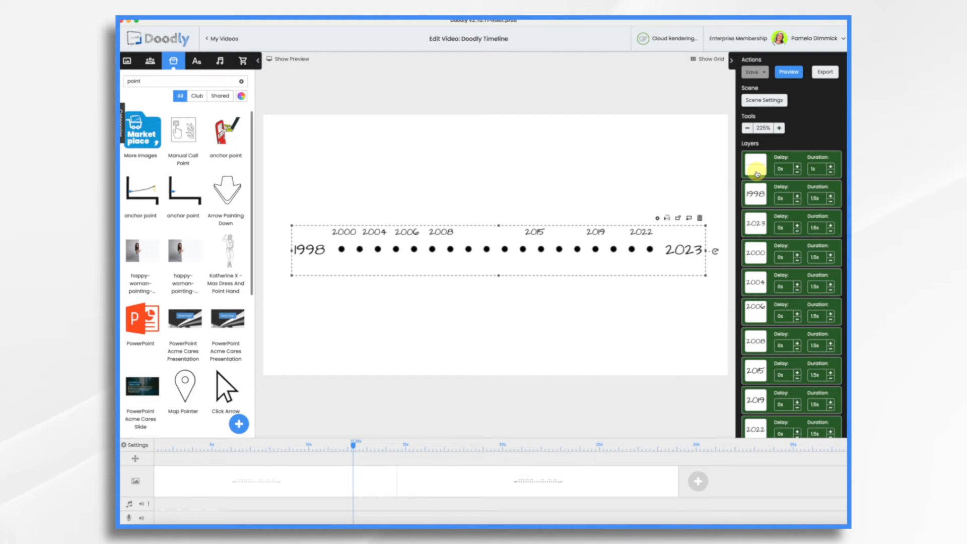
right_click(757, 174)
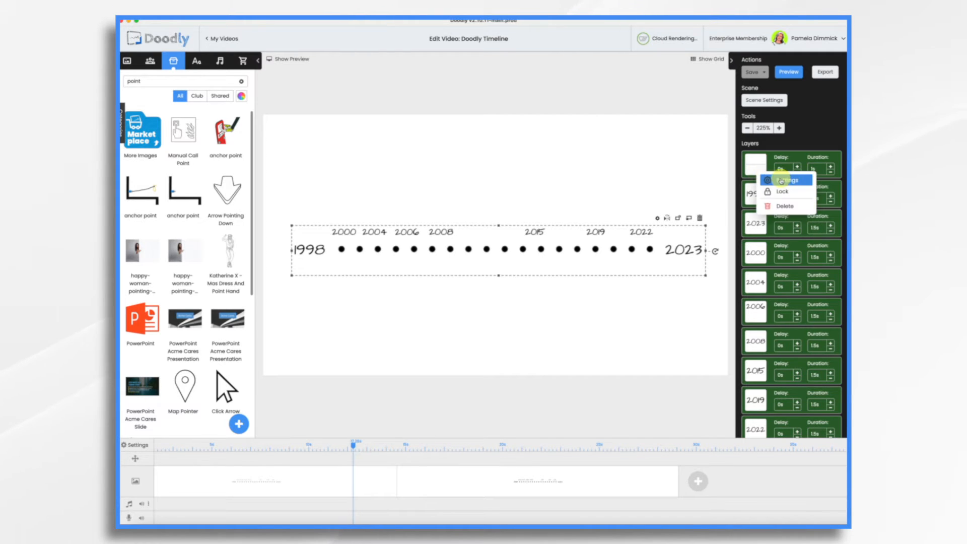
left_click(782, 181)
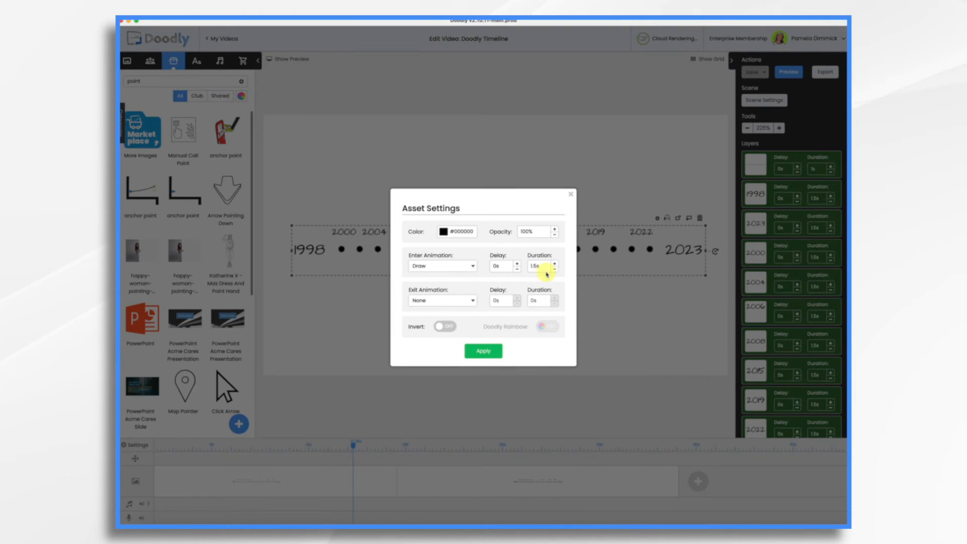
left_click(483, 351)
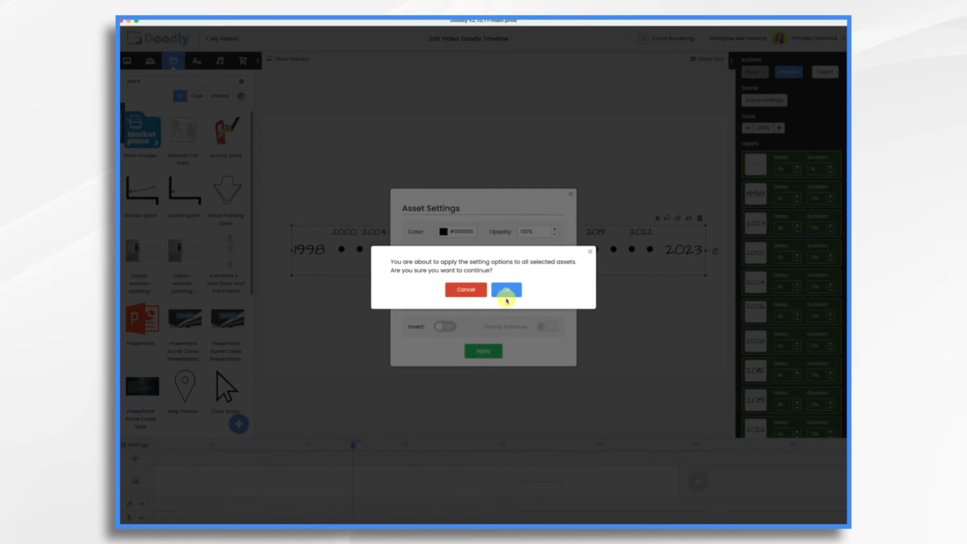
left_click(504, 287)
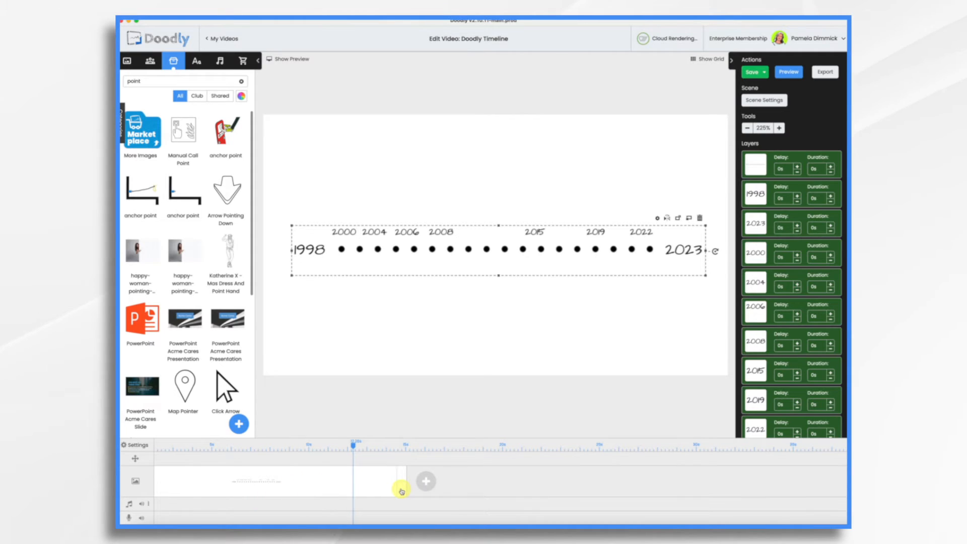
right_click(401, 491)
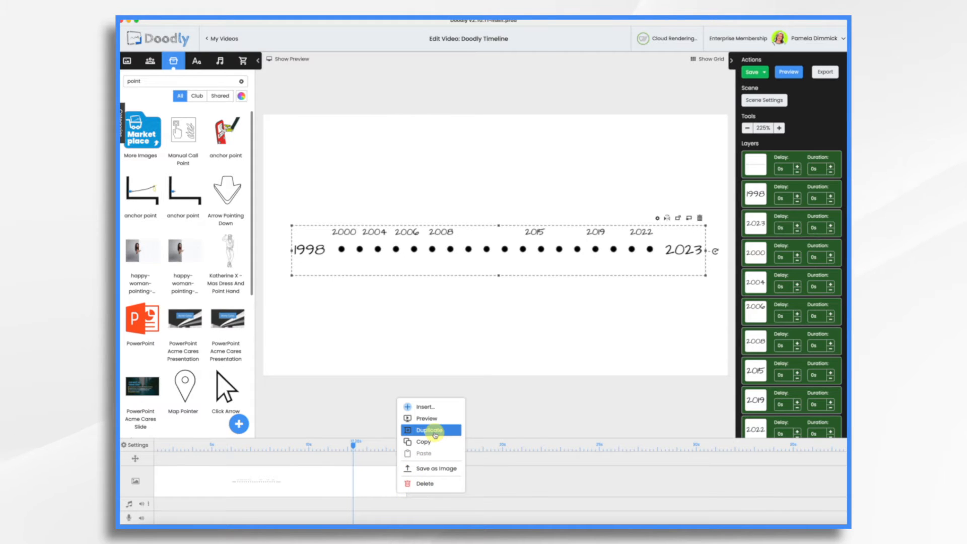
left_click(436, 432)
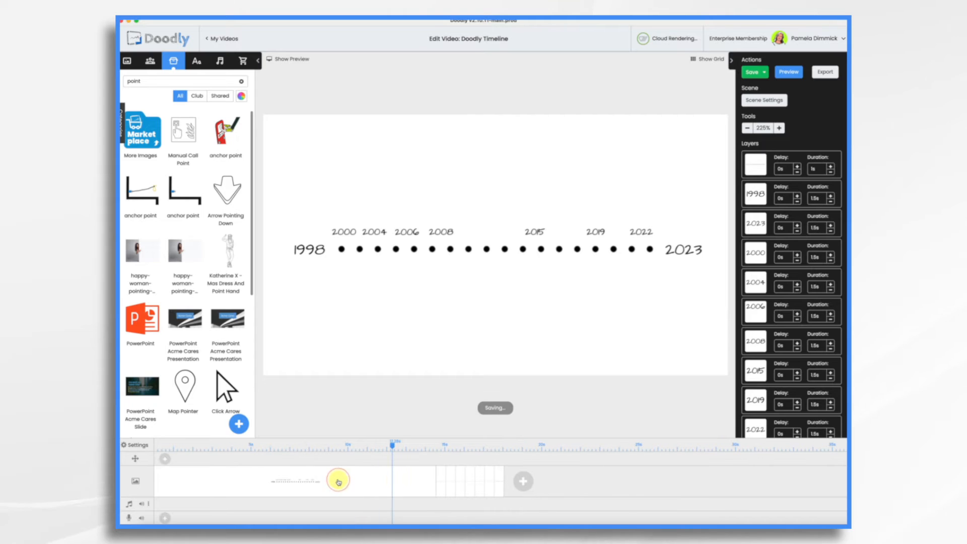
- Delete the 2004, 2006, 2008, 2015, 2019 and 2022 year labels from this scene
left_click(375, 232)
left_click(407, 231)
left_click(345, 231)
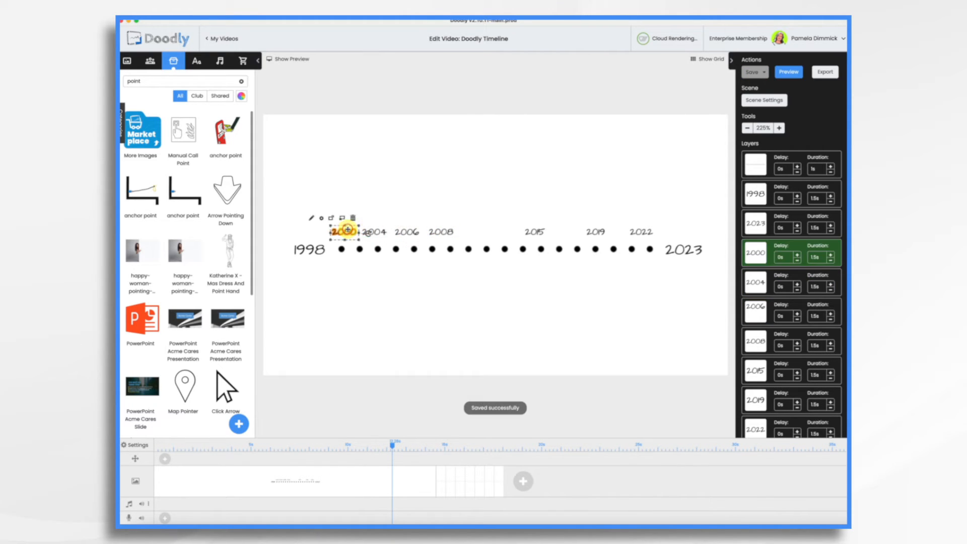
left_click(375, 232)
left_click(407, 232, "shift")
left_click(446, 231, "shift")
left_click(539, 232, "shift")
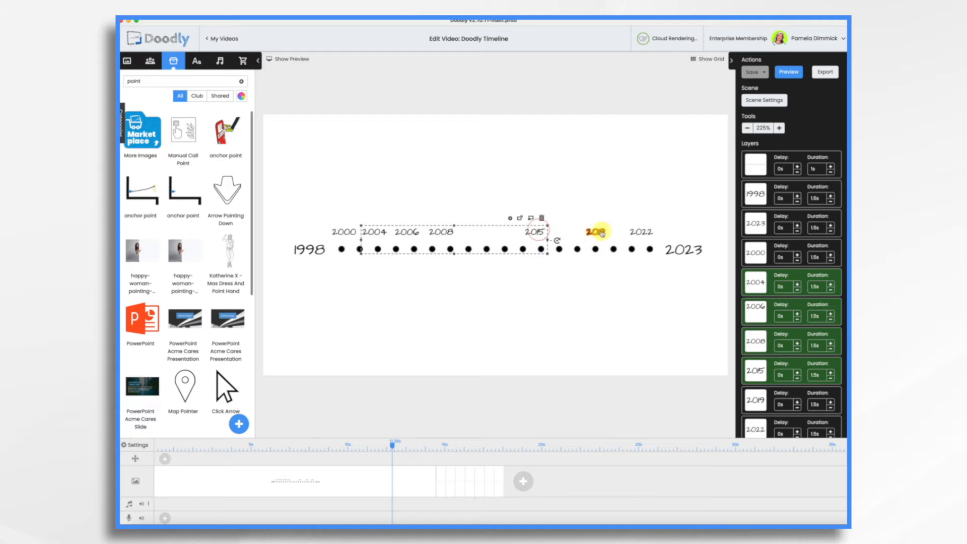
left_click(602, 232, "shift")
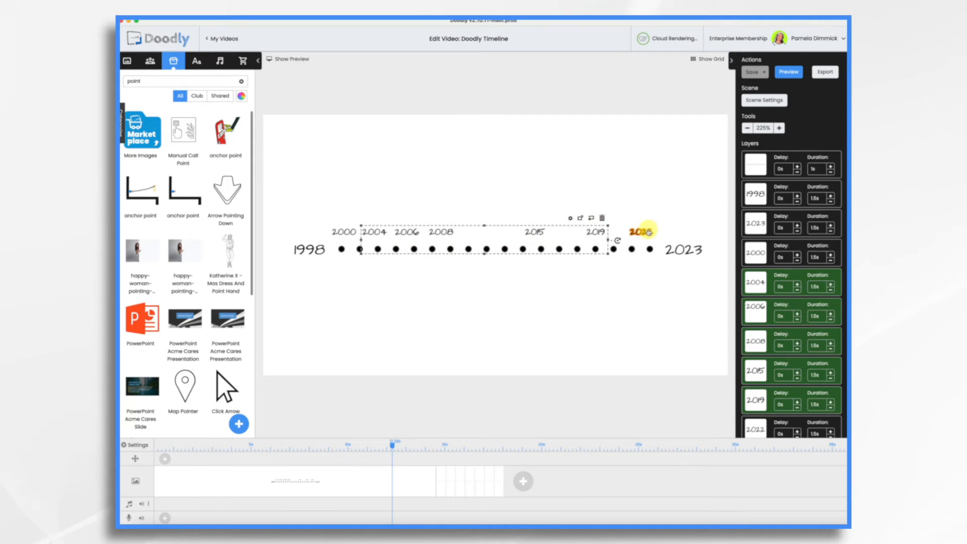
left_click(649, 231, "shift")
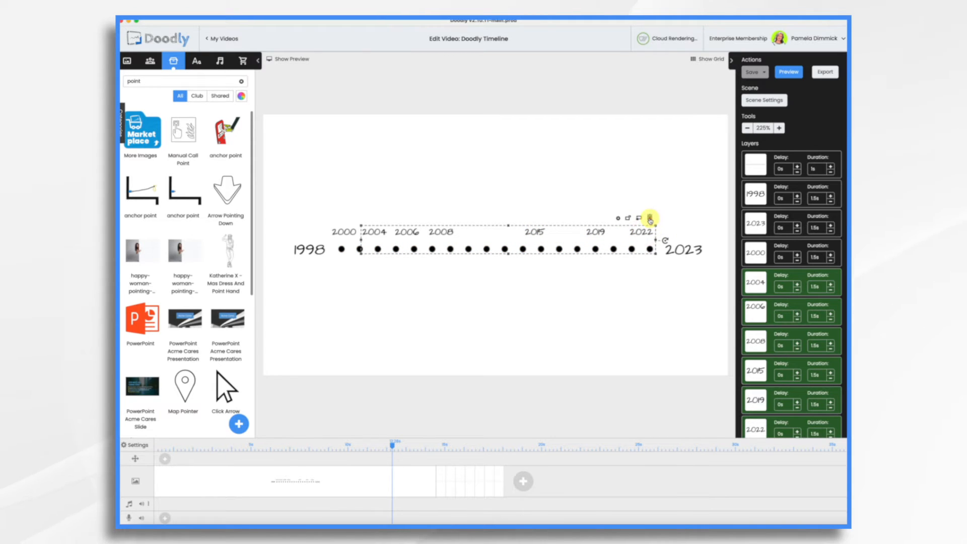
left_click(649, 220)
left_click(556, 290)
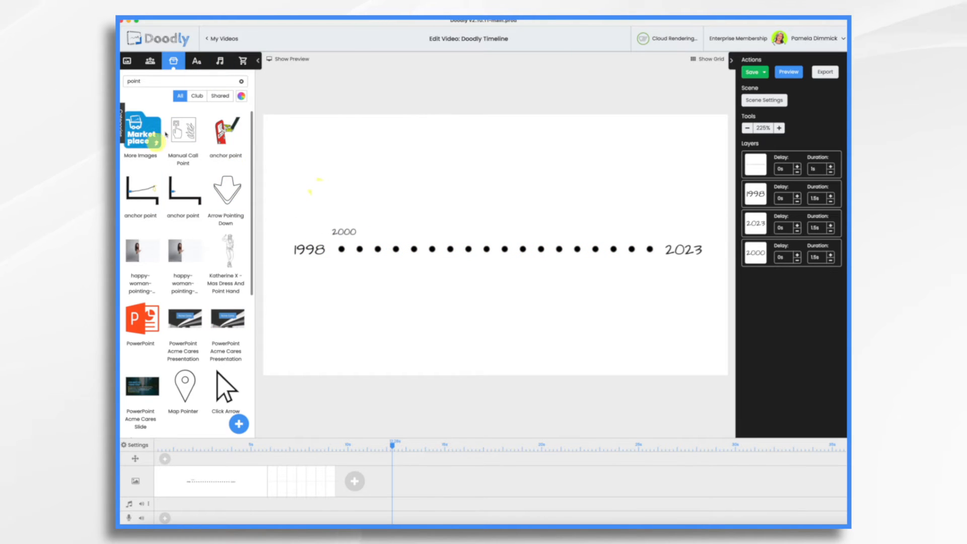
- Add the Map Pointer image to the scene and position it directly above the 2000 label
left_click_drag(182, 385, 348, 214)
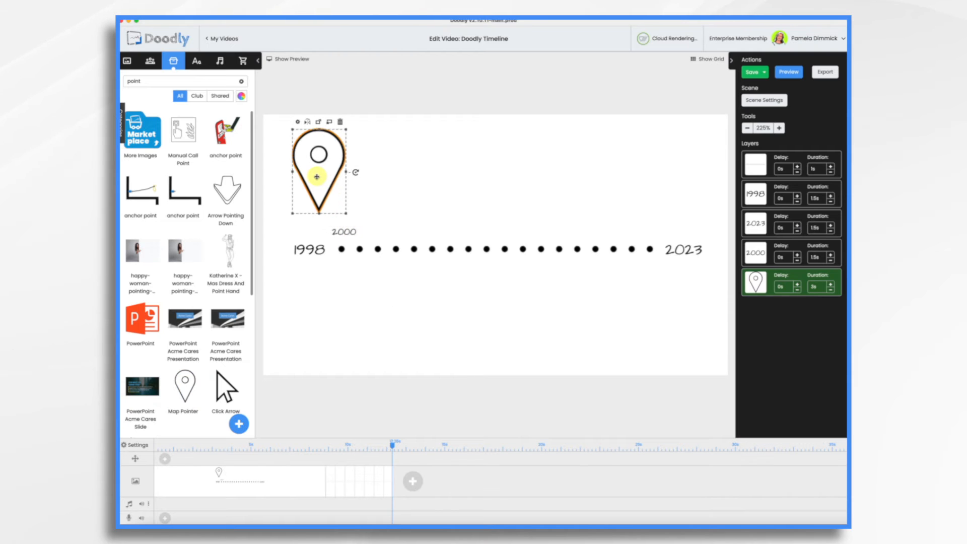
left_click_drag(317, 177, 340, 188)
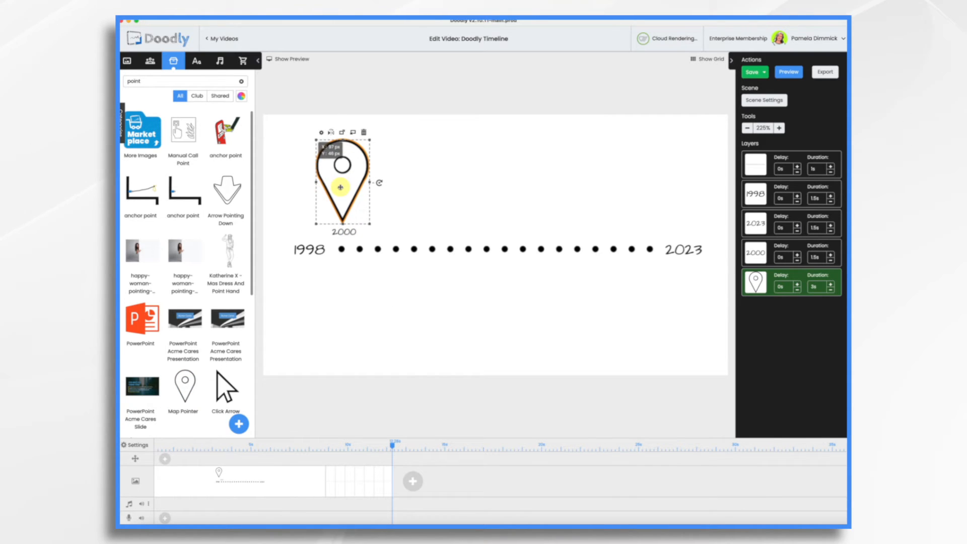
left_click(468, 318)
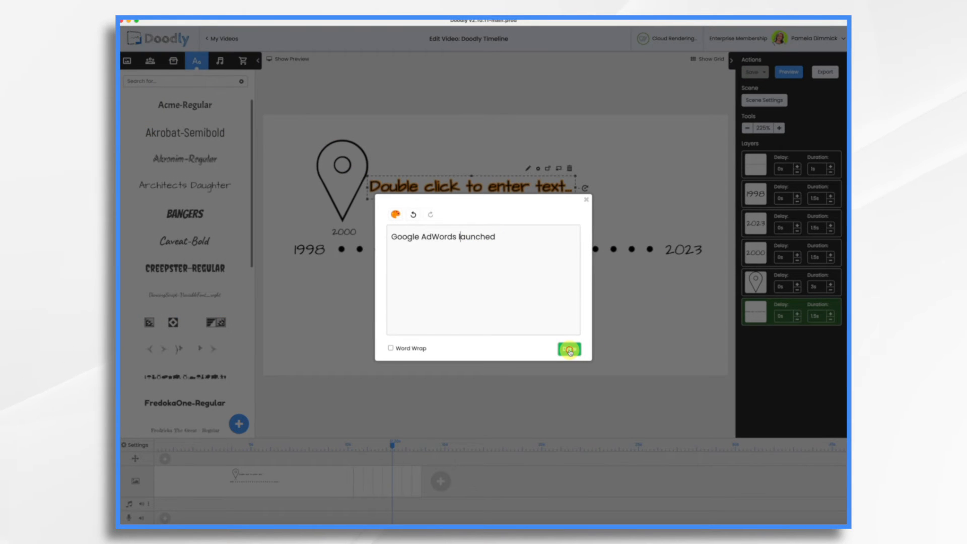
- Finish the "Google AdWords launched" text beside the map pin and set the pin's duration to 1 s
left_click(569, 349)
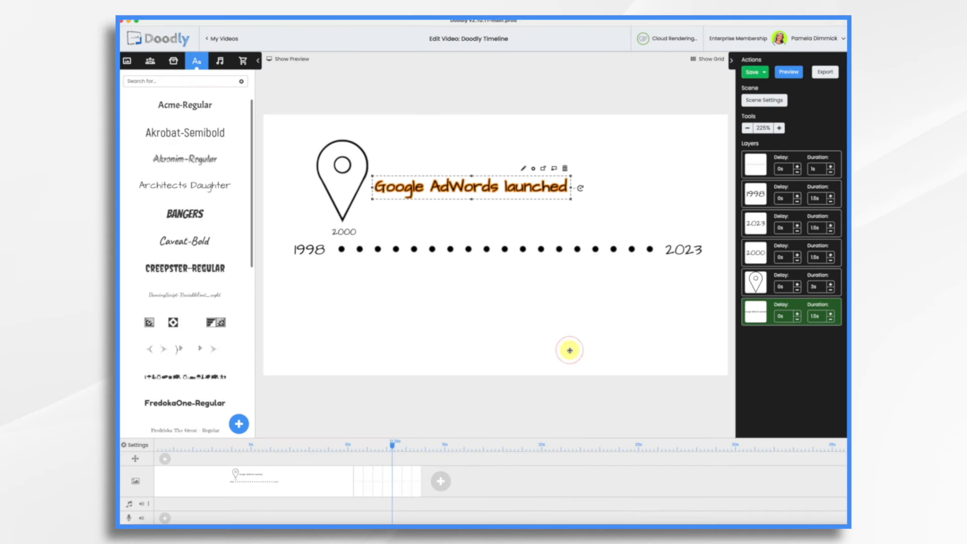
left_click(343, 162)
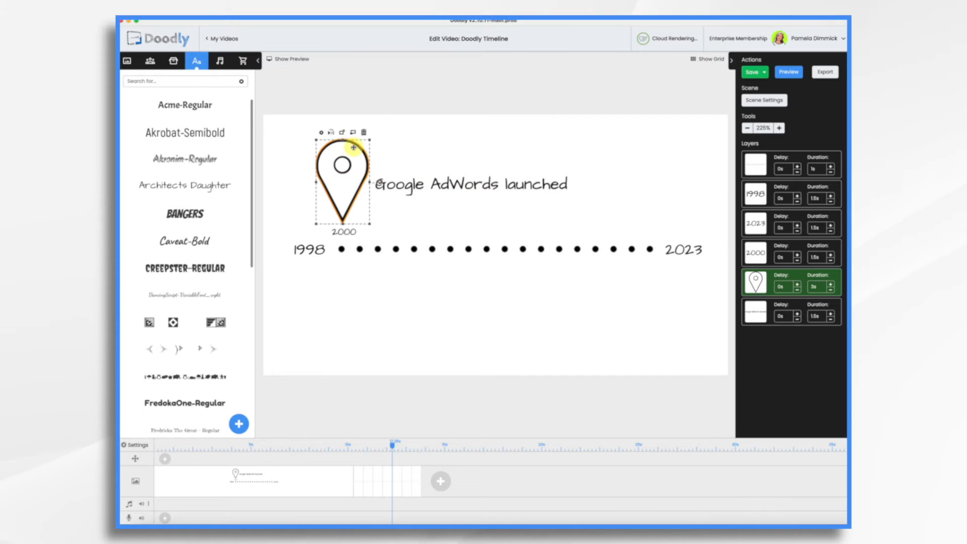
left_click(831, 289)
left_click(830, 290)
left_click(831, 290)
left_click(830, 290)
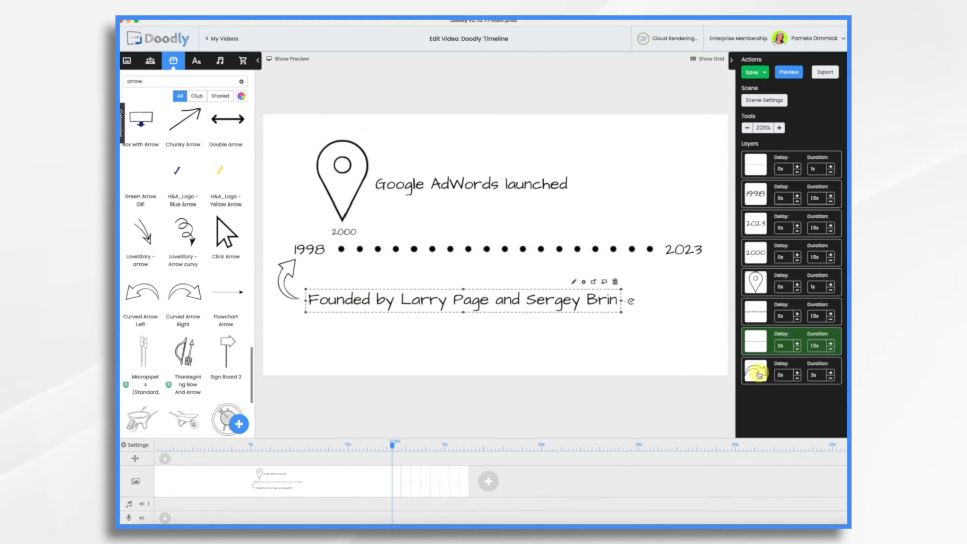
- Reorder the curved arrow and founders text to draw right after 2023, with durations of 1 s and 2.5 s
left_click_drag(759, 376, 758, 253)
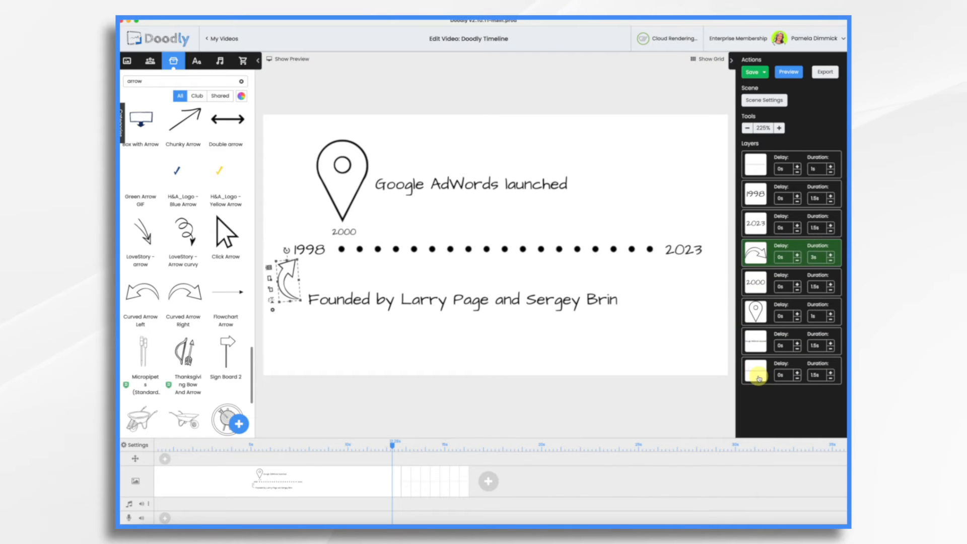
left_click_drag(756, 375, 756, 282)
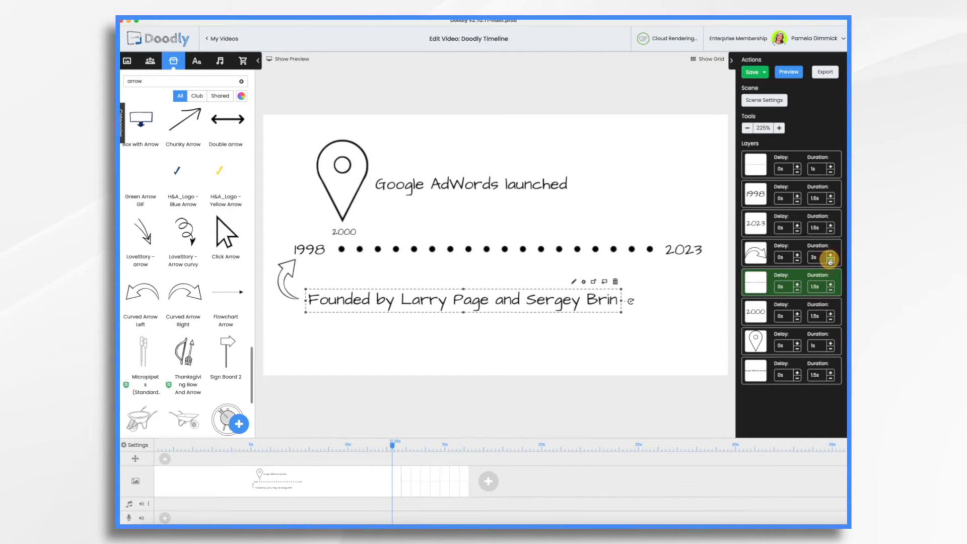
left_click(830, 261)
left_click(830, 261)
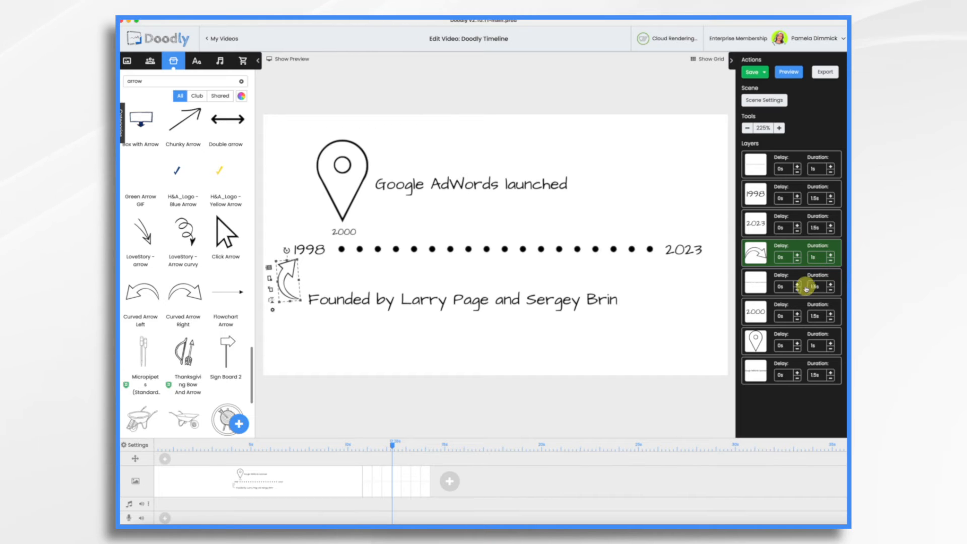
left_click(831, 283)
left_click(830, 284)
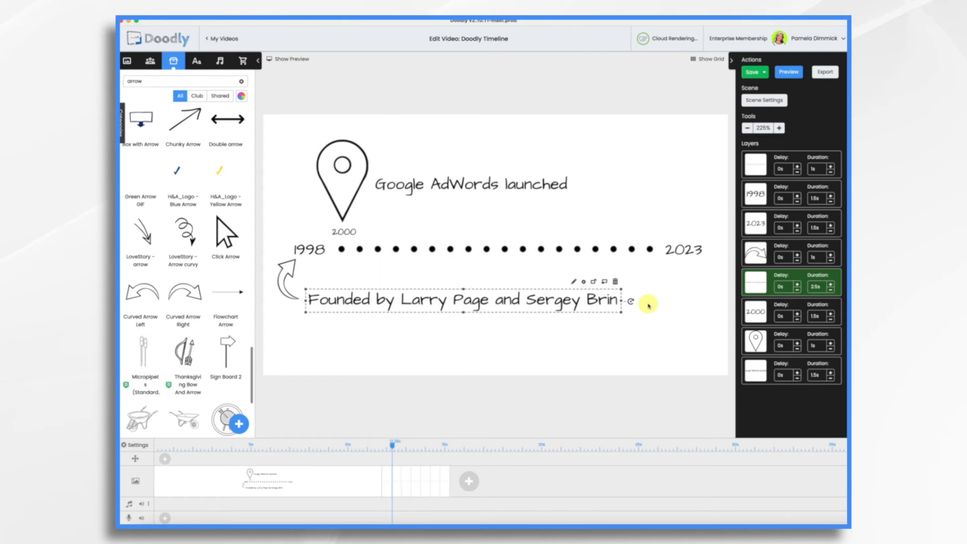
- Set the 2000 label's delay to 1.5 s and preview the video
left_click(797, 314)
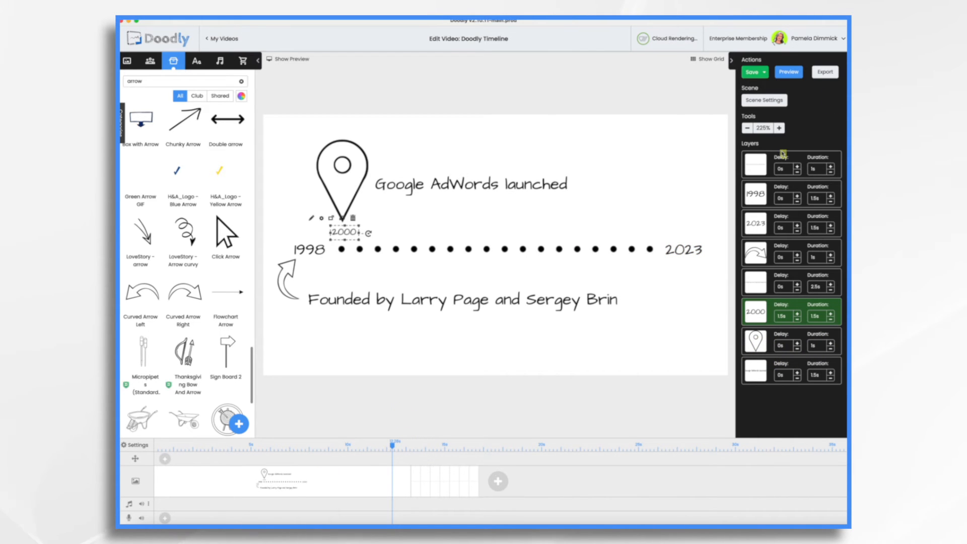
left_click(789, 74)
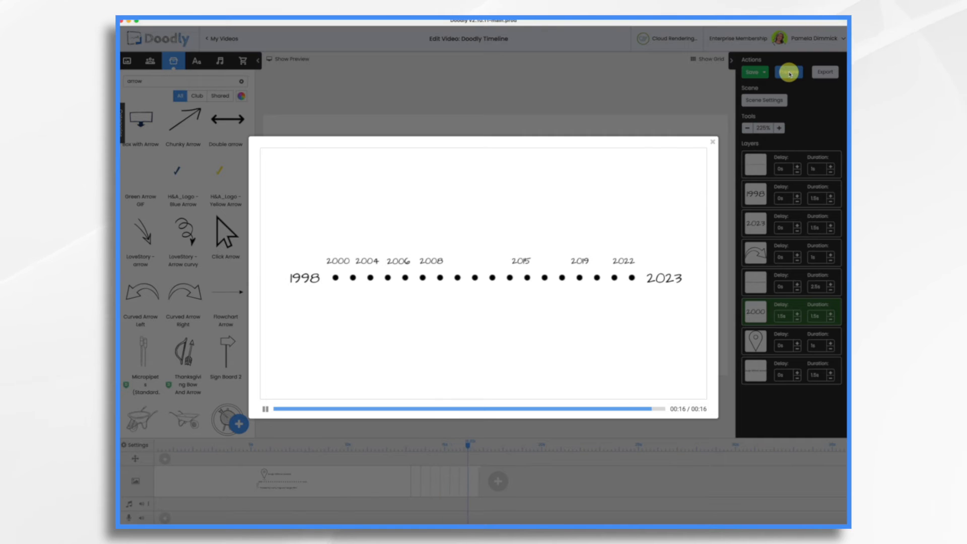
left_click(713, 141)
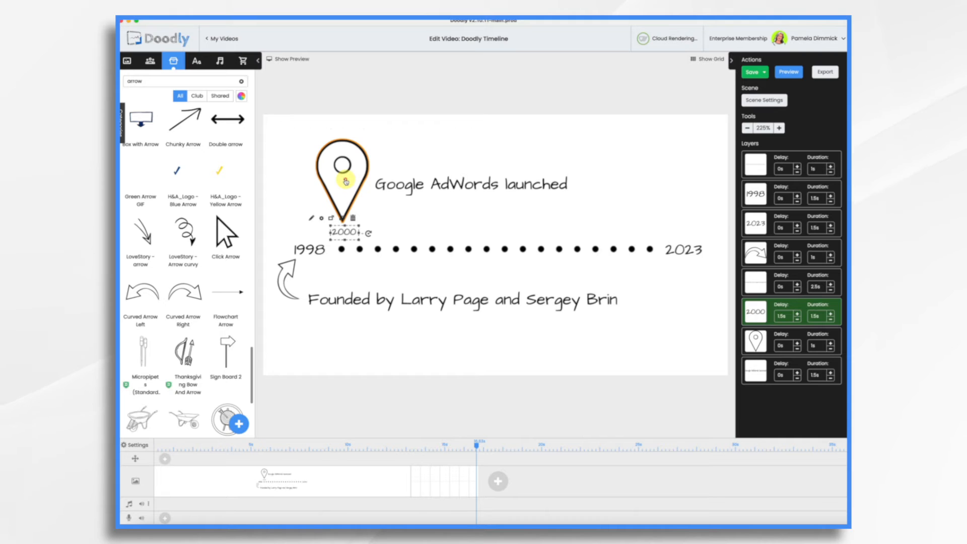
- Set the map pin's duration to 0 s and preview the video again
left_click(346, 182)
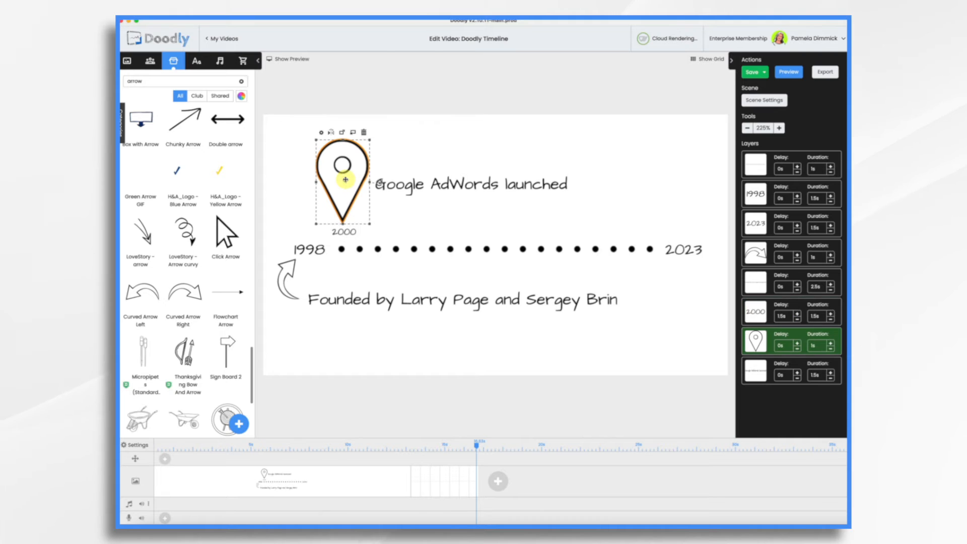
left_click(831, 347)
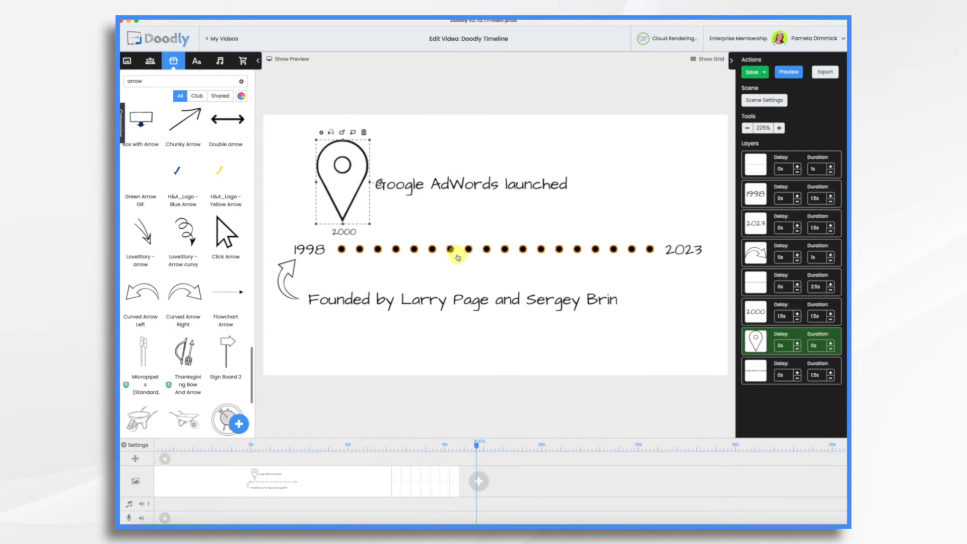
left_click(791, 75)
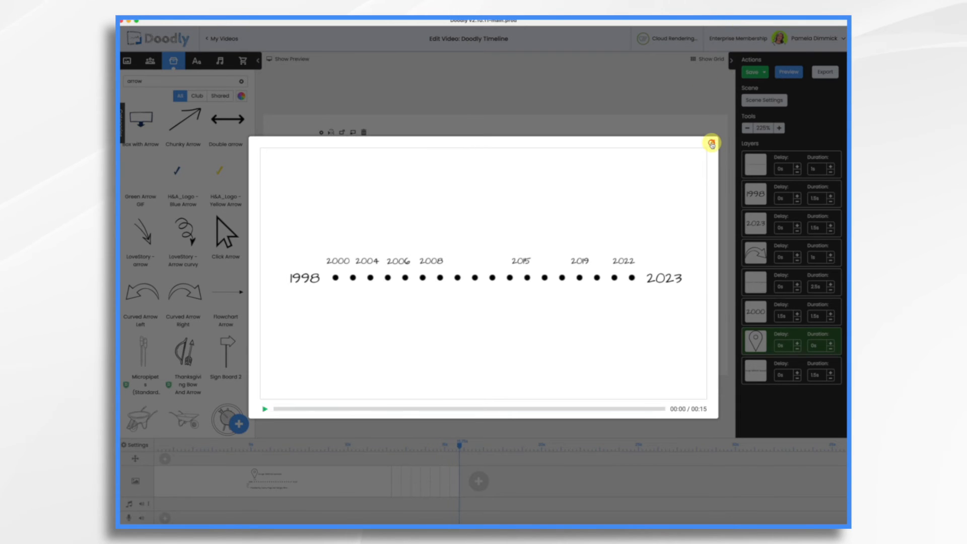
left_click(713, 146)
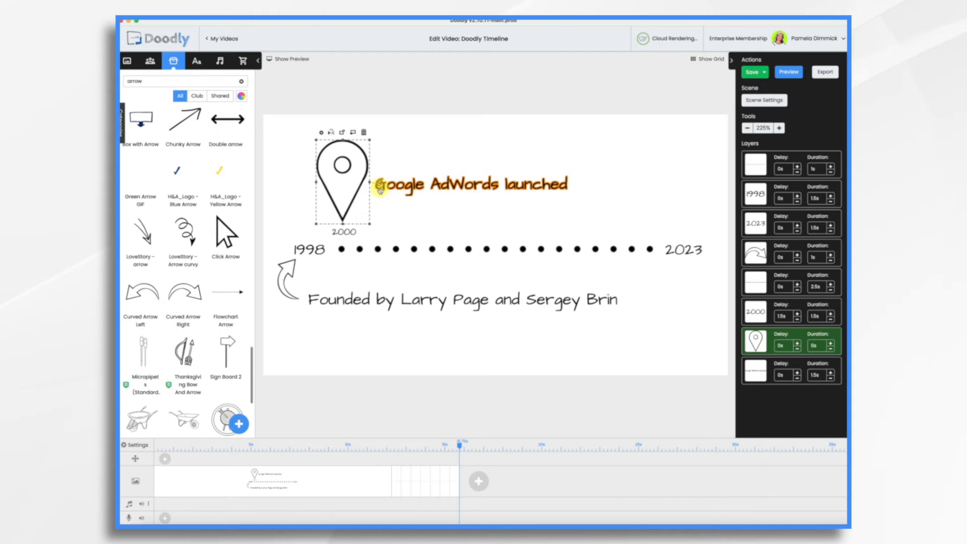
- In the second scene, delete the 2000, 2006, 2008, 2015, 2019 and 2022 year labels
left_click(396, 493)
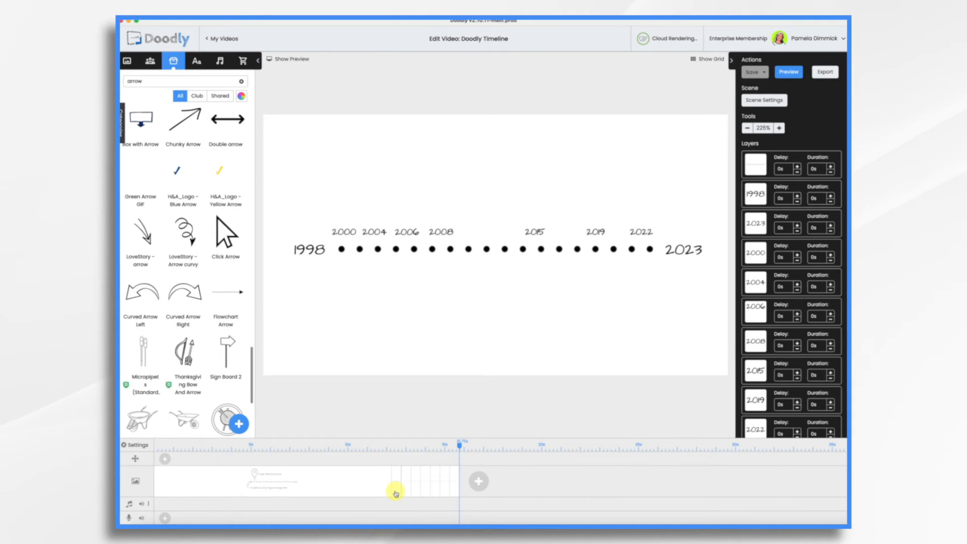
left_click(346, 231)
left_click(354, 218)
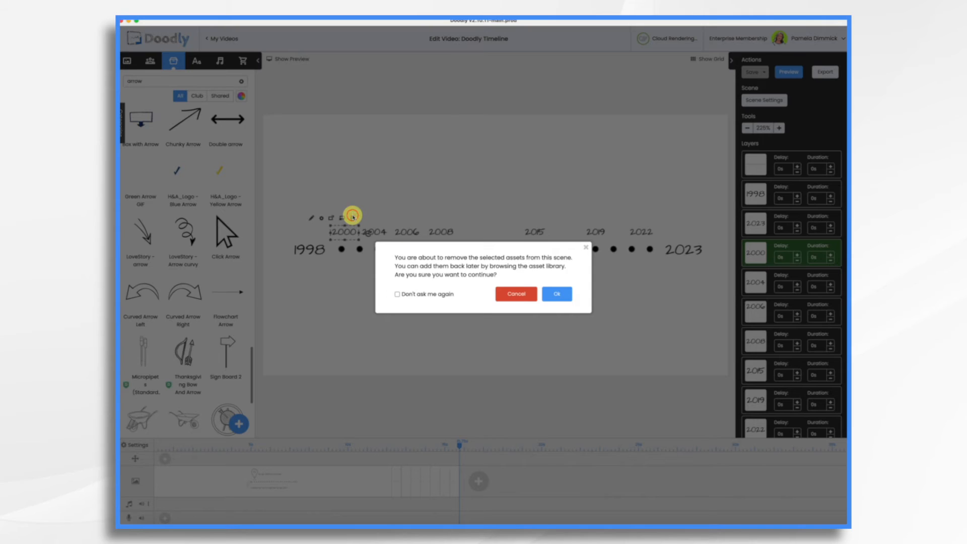
left_click(558, 291)
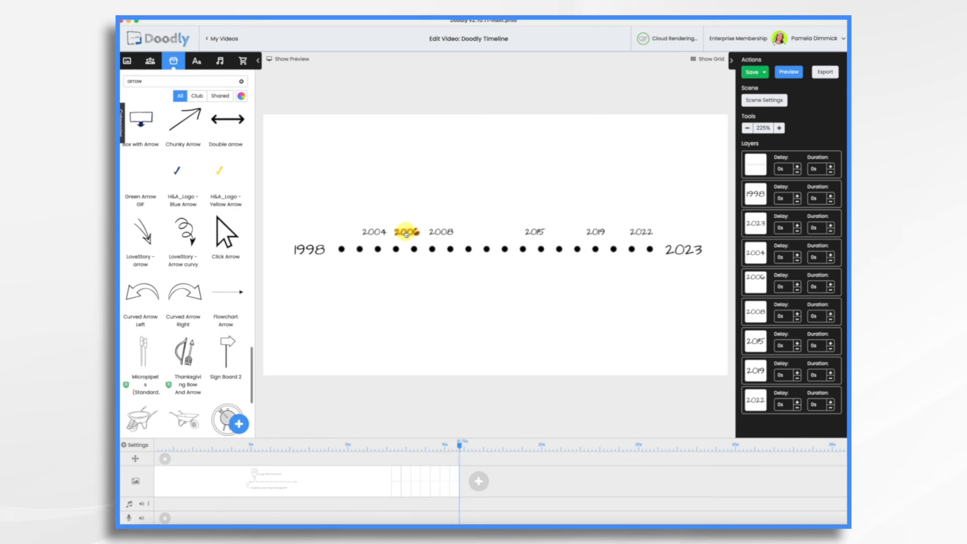
left_click(406, 233)
left_click(442, 231, "shift")
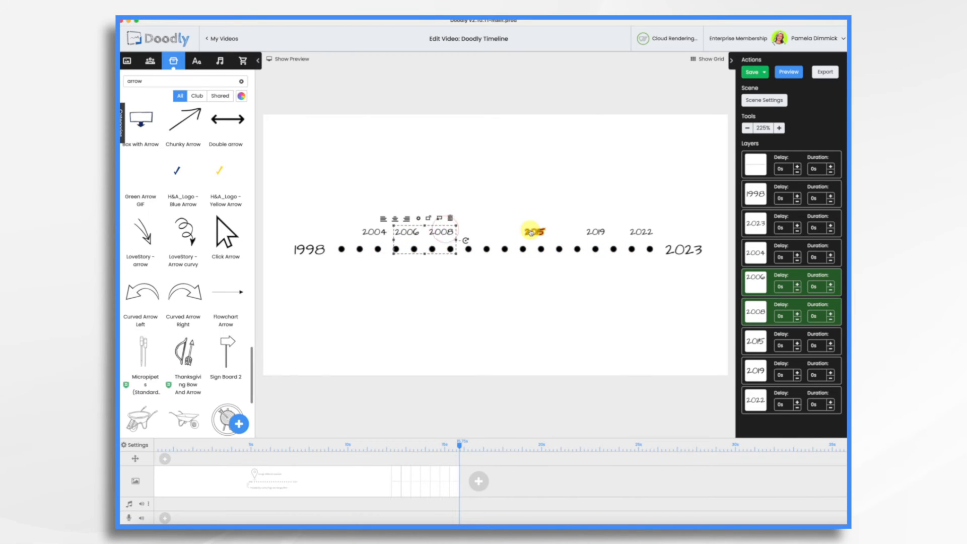
left_click(535, 231, "shift")
left_click(595, 231, "shift")
left_click(643, 231, "shift")
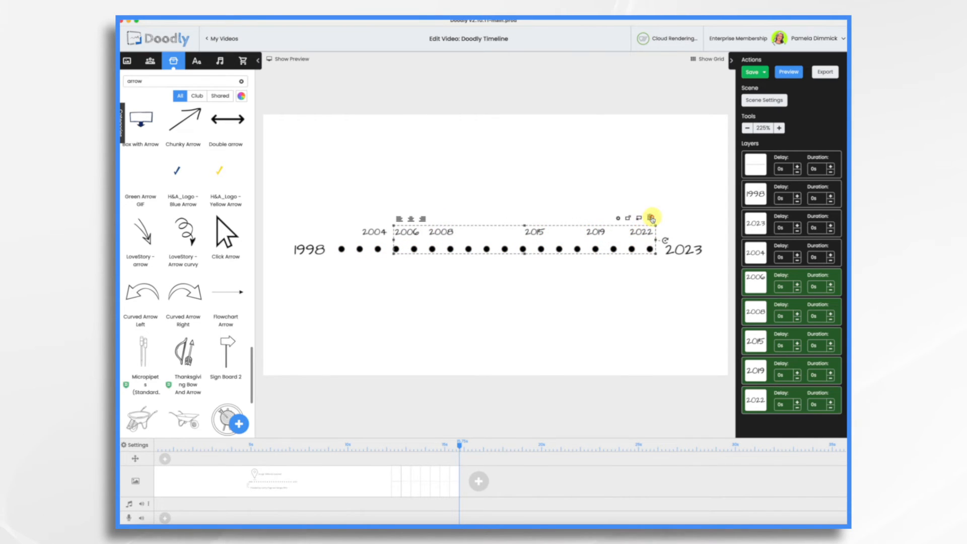
left_click(652, 219)
left_click(567, 296)
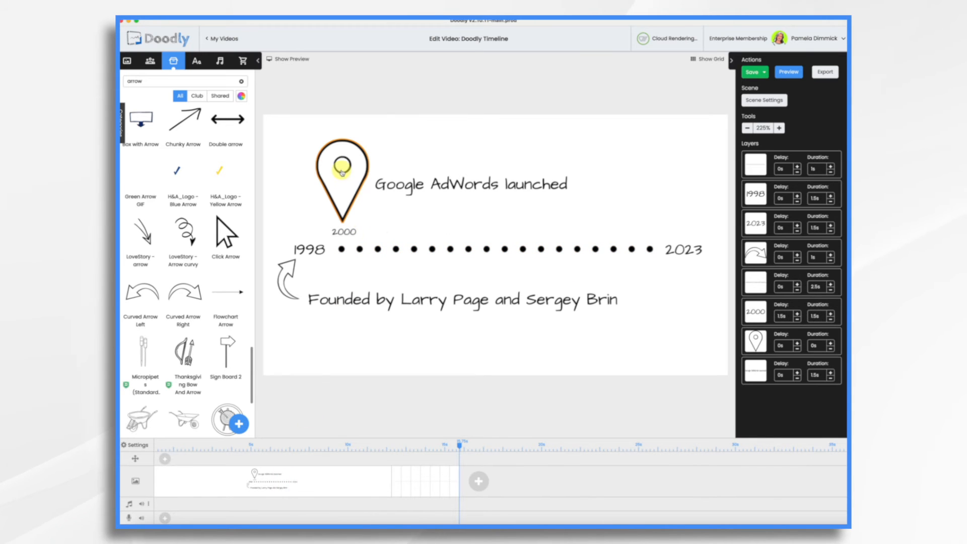
- Copy the map pin from the first scene into the second scene and position it above the 2004 label
left_click(342, 169)
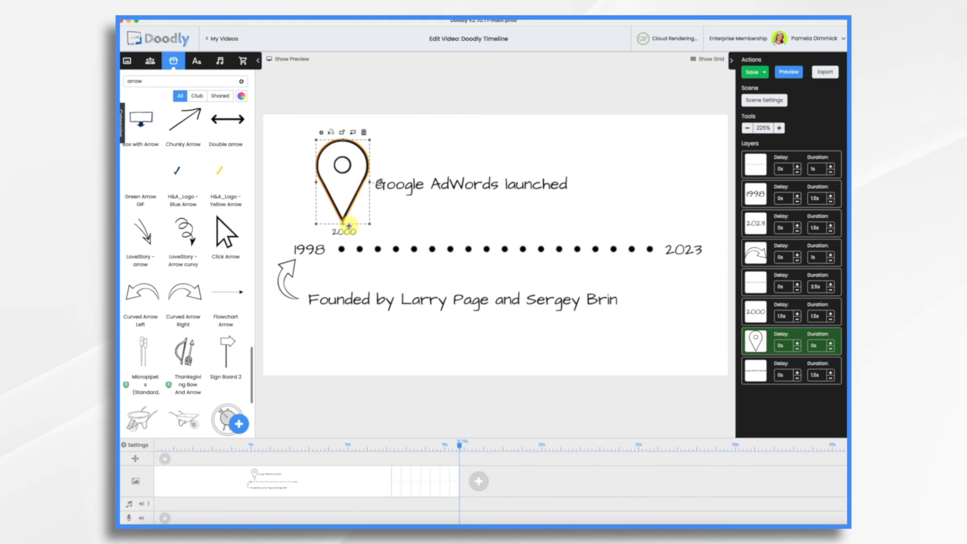
left_click(395, 475)
key("super+v")
left_click_drag(348, 187, 381, 186)
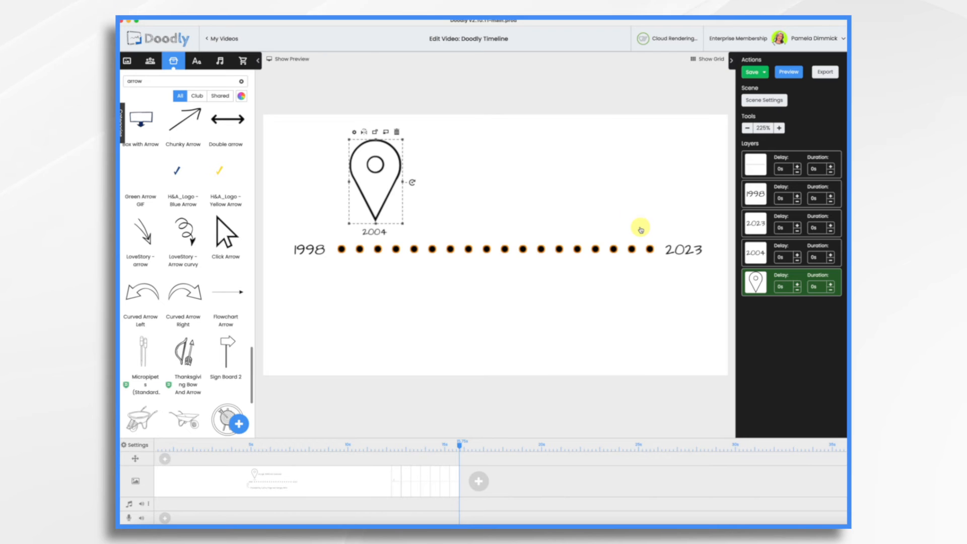
- Paste the map pin into the following scenes, placing it above the 2006 label and above the 2008 label
left_click(407, 484)
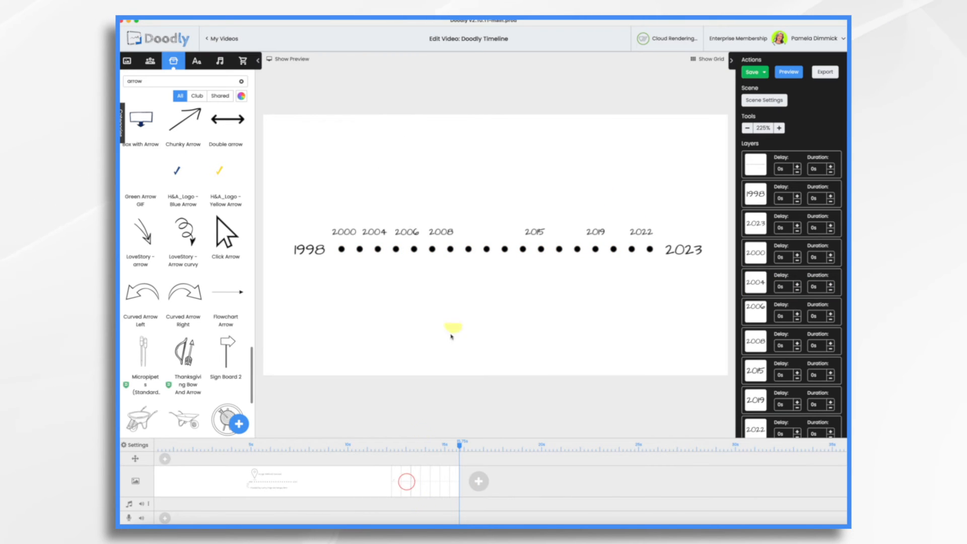
key("ctrl+v")
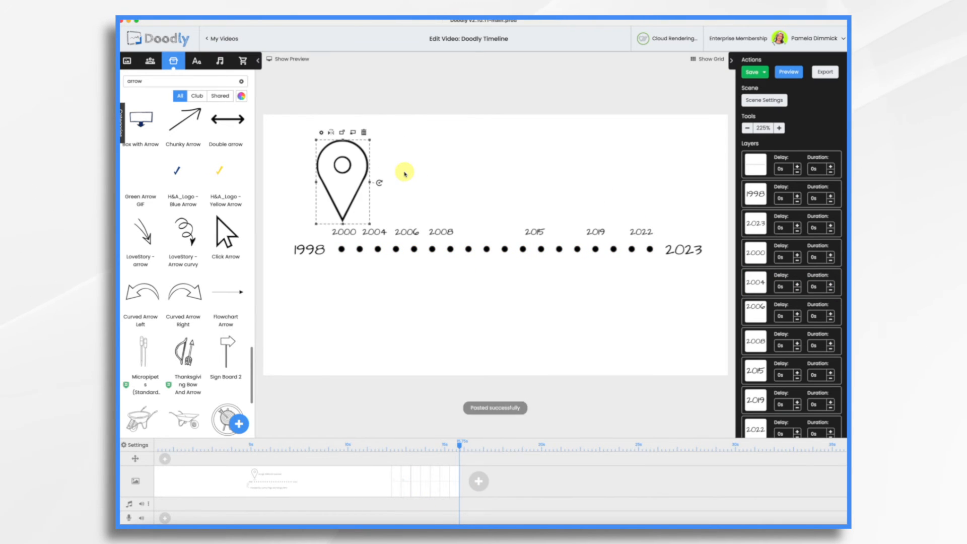
left_click_drag(341, 166, 405, 166)
key("Delete")
key("ctrl+v")
left_click_drag(342, 185, 438, 186)
- In the 2004 scene, add the text "Google IPO" in Architects Daughter and place it below the dotted line under 2004
left_click(399, 490)
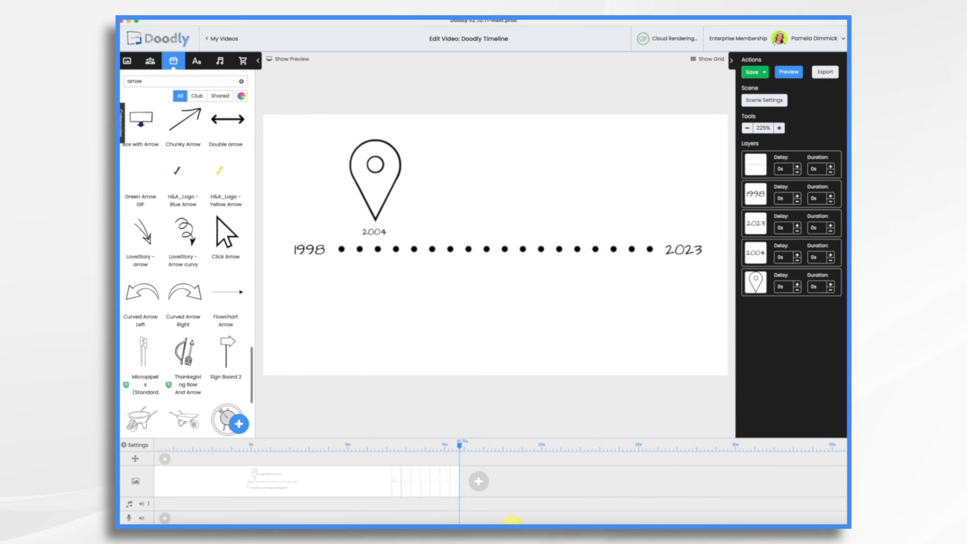
left_click(196, 60)
left_click_drag(185, 186, 497, 190)
double_click(498, 191)
type("Google IPO")
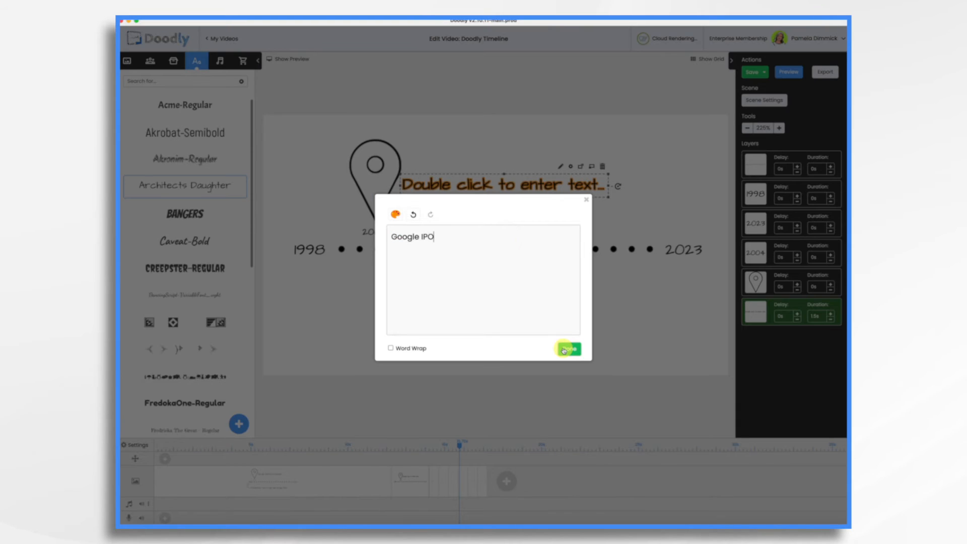
left_click(565, 349)
left_click_drag(510, 185, 387, 273)
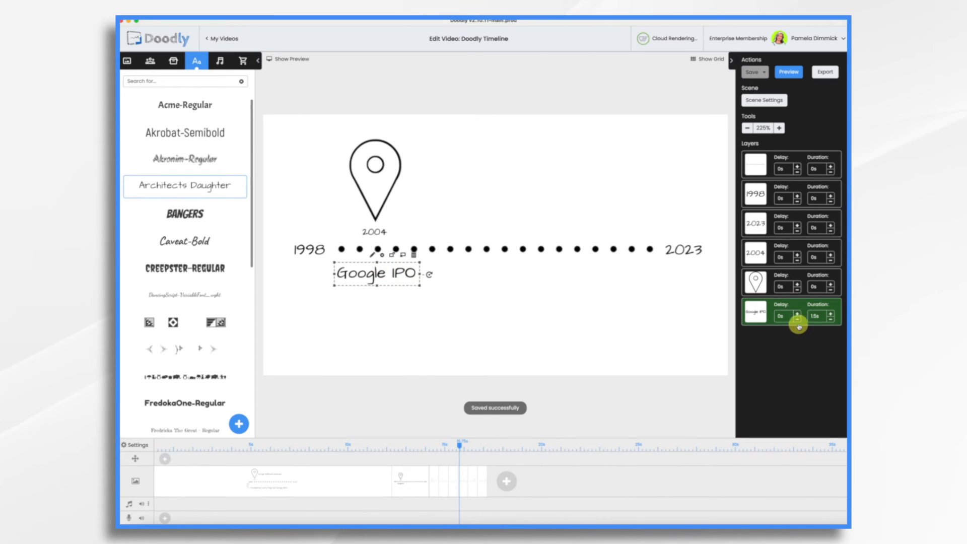
- Increase the extra time in the 2004 scene's settings and apply the change
left_click(774, 101)
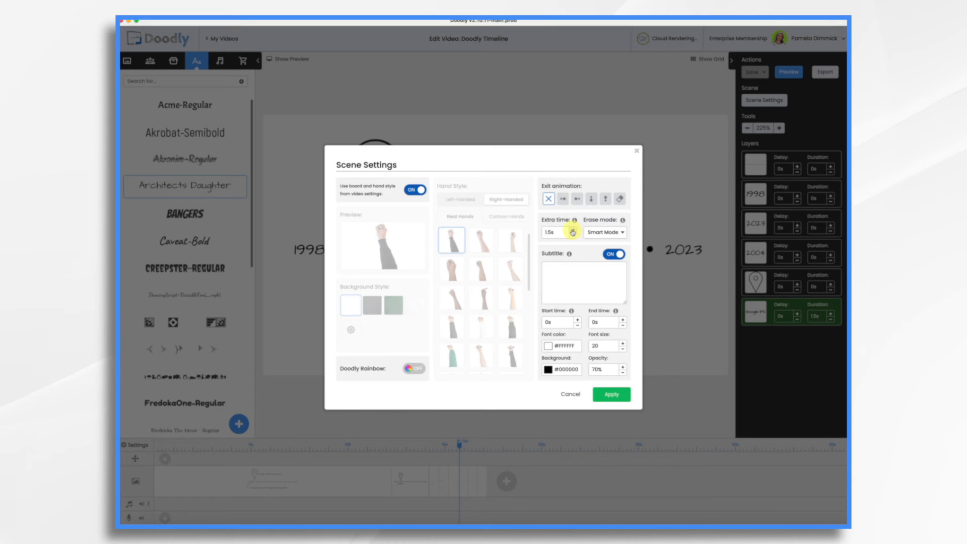
left_click(614, 397)
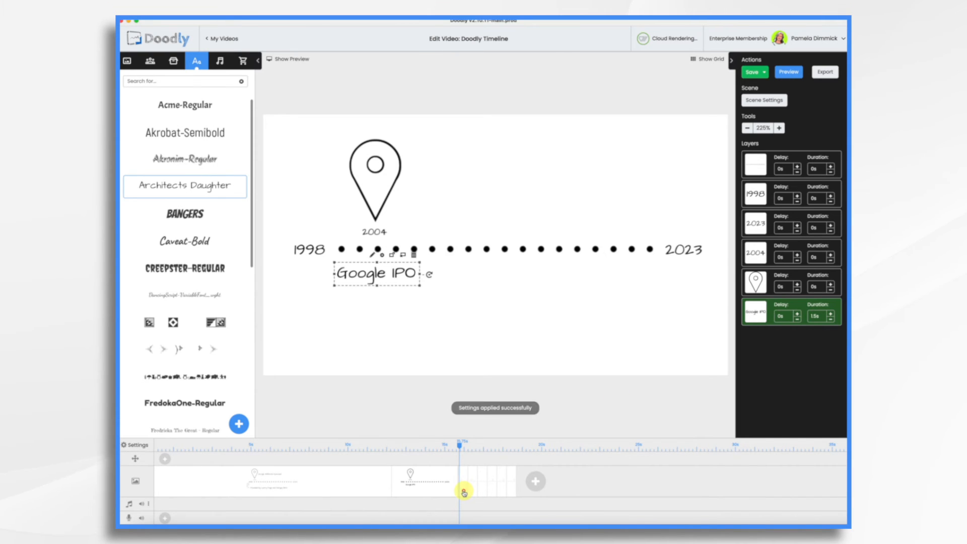
- In the 2006 scene, delete the 2000, 2004, 2008, 2015, 2019 and 2022 year labels
left_click(464, 493)
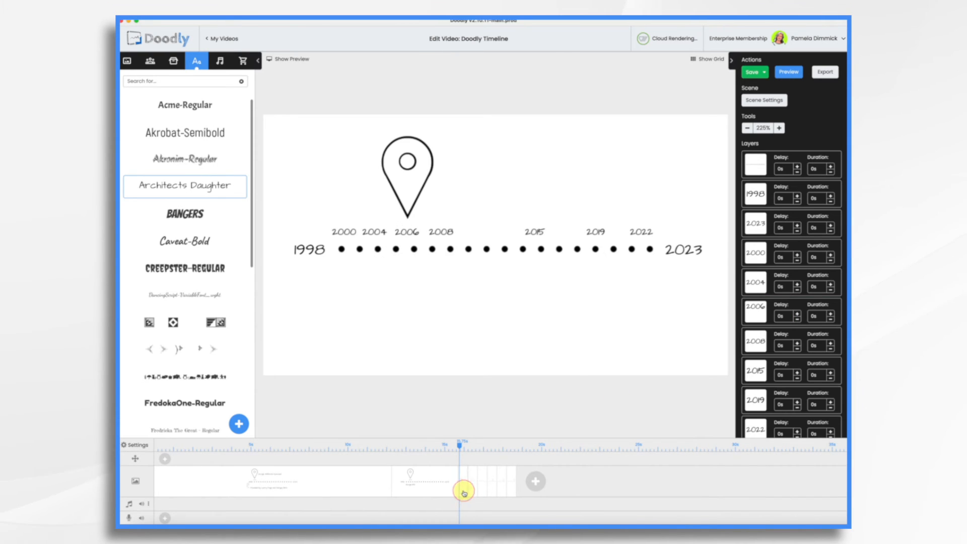
left_click(341, 233)
left_click(375, 232)
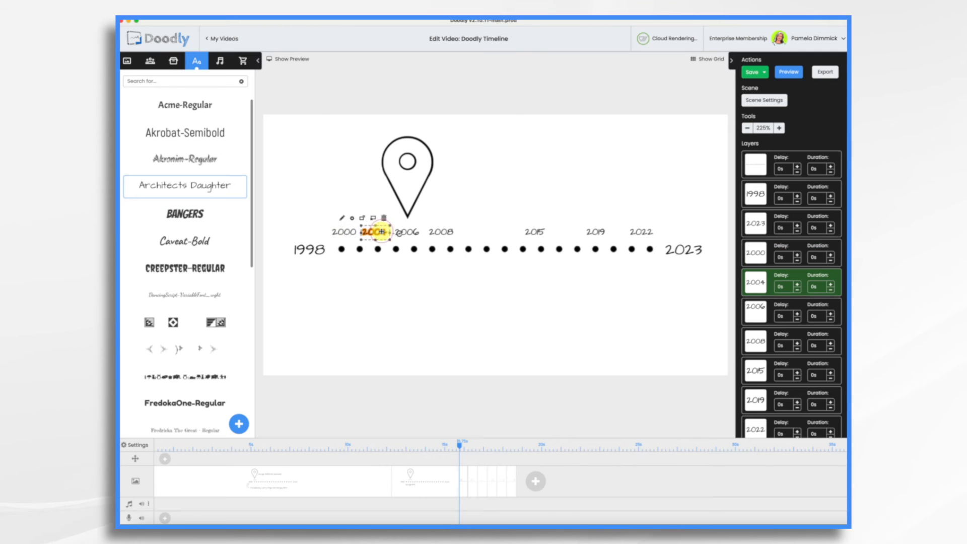
left_click(344, 231, "shift")
left_click(441, 231, "shift")
left_click(536, 232, "shift")
left_click(597, 230, "shift")
left_click(623, 232, "shift")
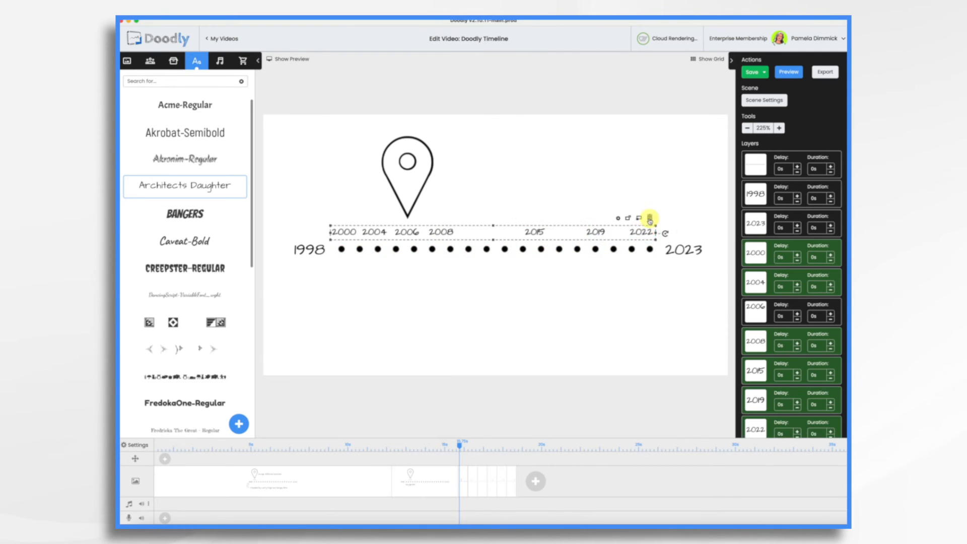
left_click(649, 216)
- Add the text "Google Acquired YouTube!" in Architects Daughter beside the 2006 map pin, above the dotted line
left_click_drag(213, 187, 559, 210)
double_click(587, 205)
type("Google Acquired YouTube!")
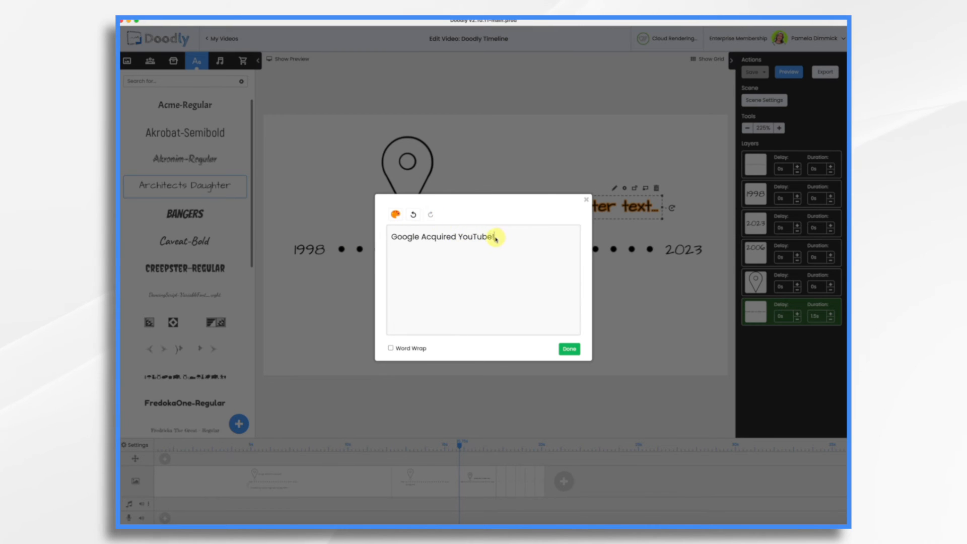
left_click(575, 355)
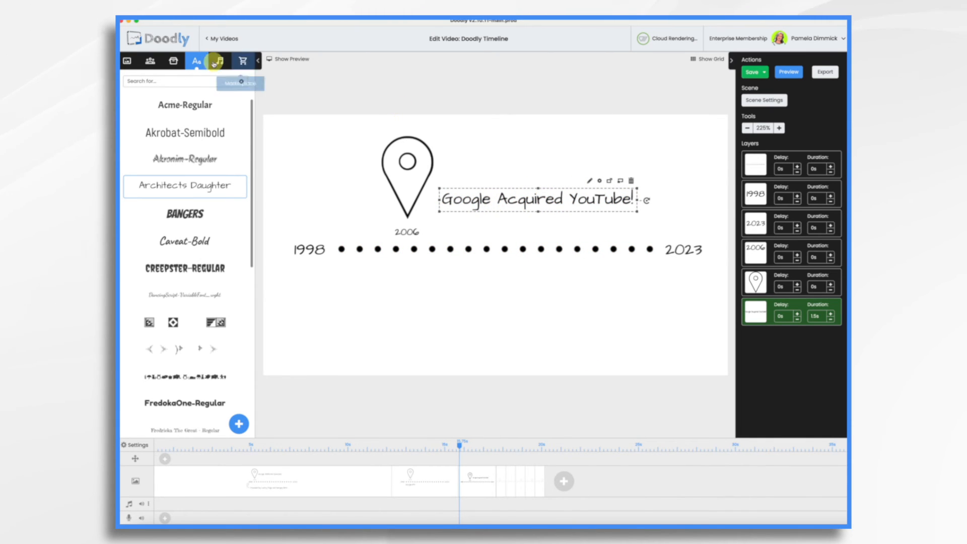
- Search the props for "Yout" and place the Video - YouTube logo below the dotted line under 2006
left_click(174, 63)
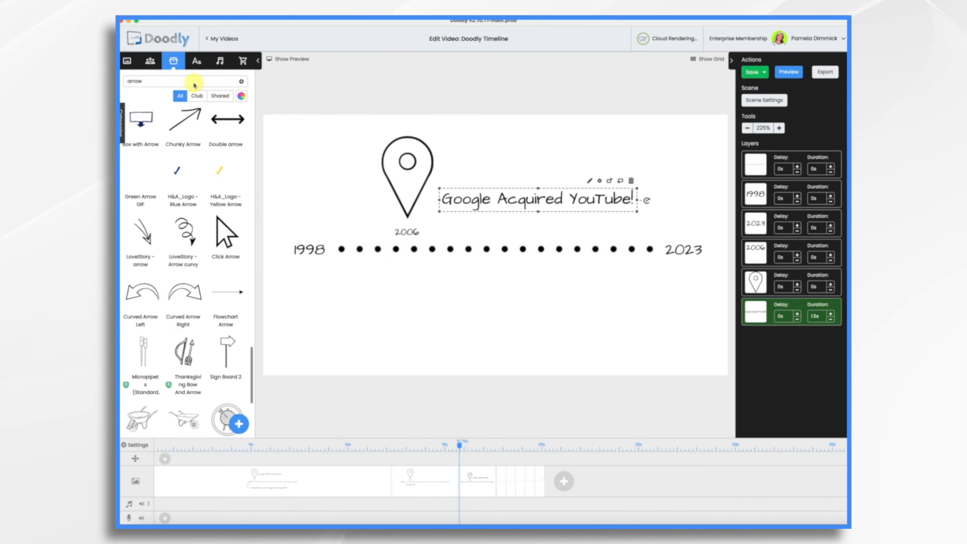
left_click(194, 82)
key("BackSpace")
key("BackSpace")
key("BackSpace")
key("BackSpace")
key("BackSpace")
type("Yout")
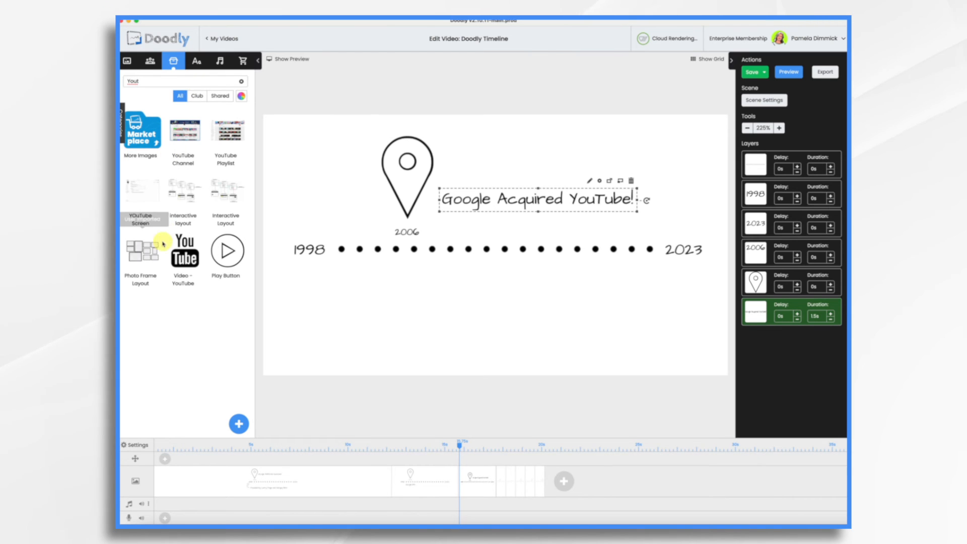
left_click_drag(185, 252, 422, 323)
left_click(418, 323)
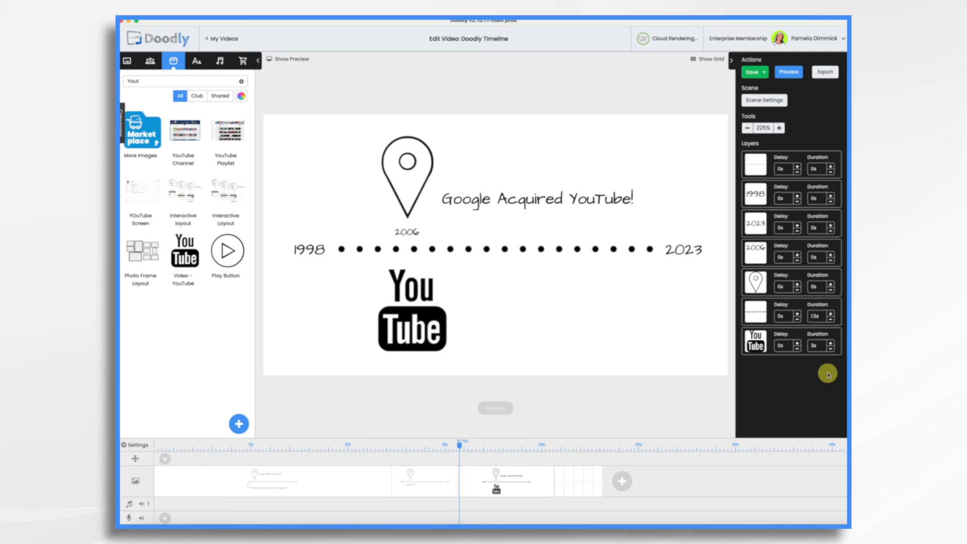
- Set the YouTube logo's duration to 2s and the 2006 scene's extra time to 2s
left_click(831, 350)
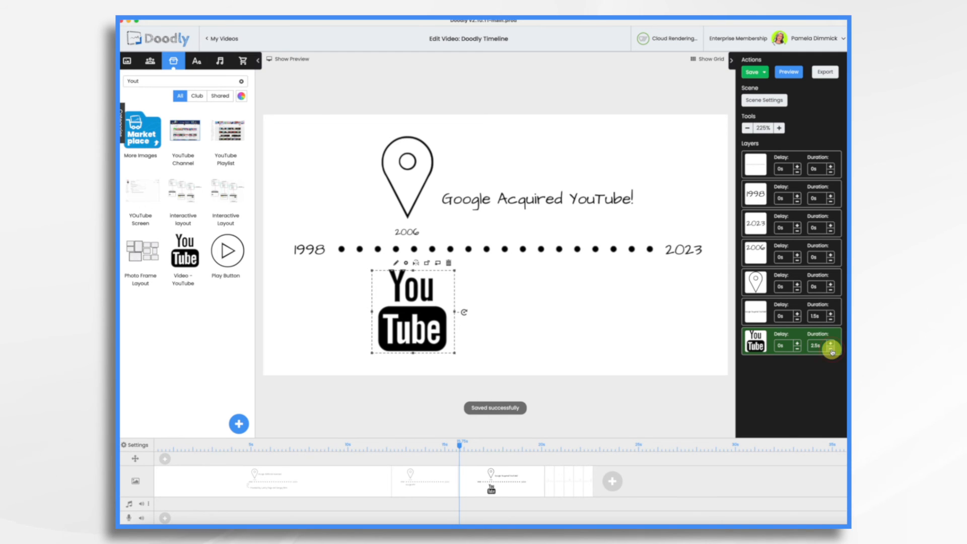
left_click(763, 100)
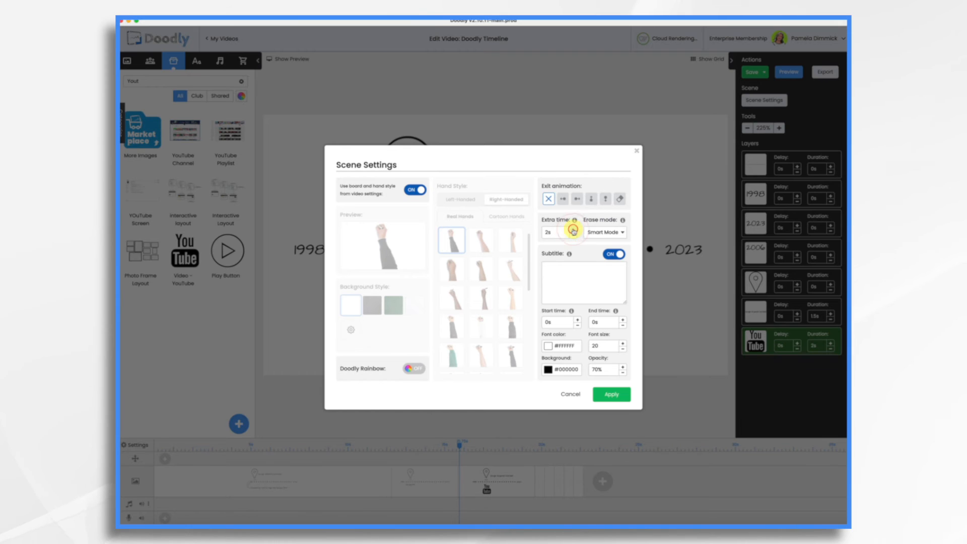
left_click(610, 393)
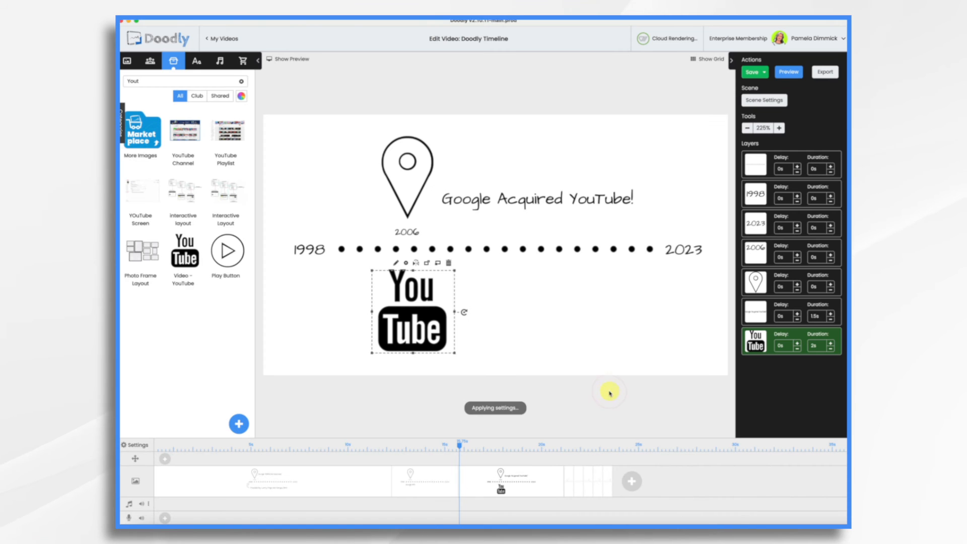
- In the 2008 scene, delete the 2000, 2004, 2006, 2015, 2019 and 2022 year labels
left_click(567, 493)
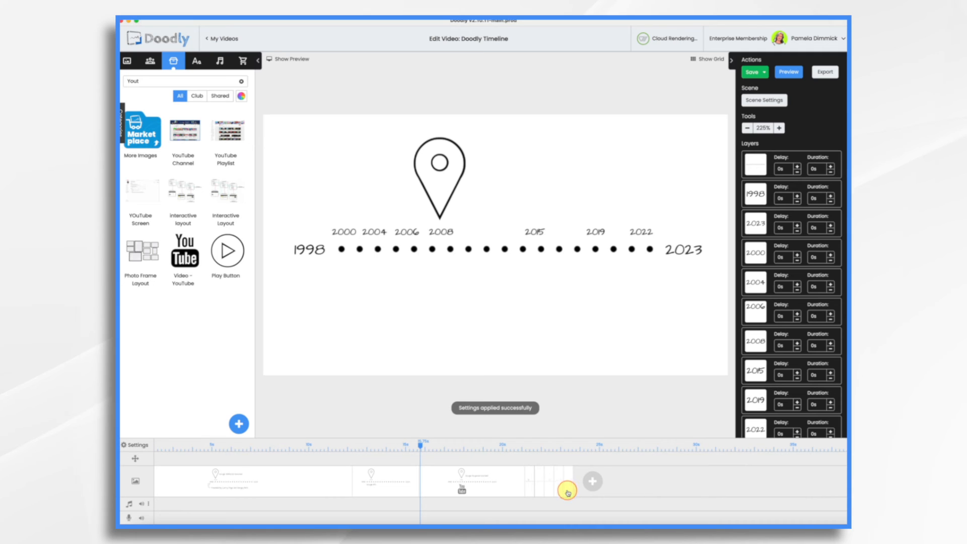
left_click(342, 232)
left_click(379, 232, "shift")
left_click(406, 231, "shift")
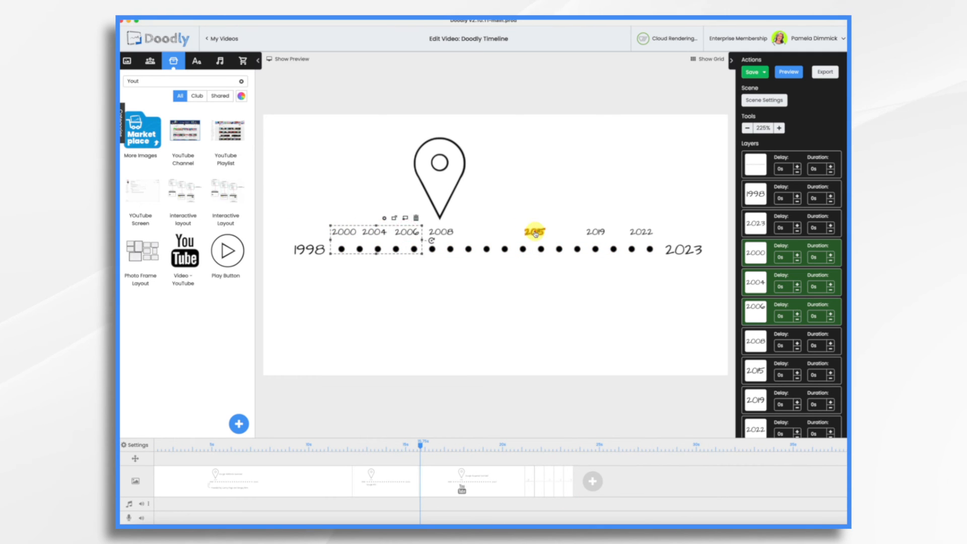
left_click(535, 231, "shift")
left_click(596, 232, "shift")
left_click(646, 233, "shift")
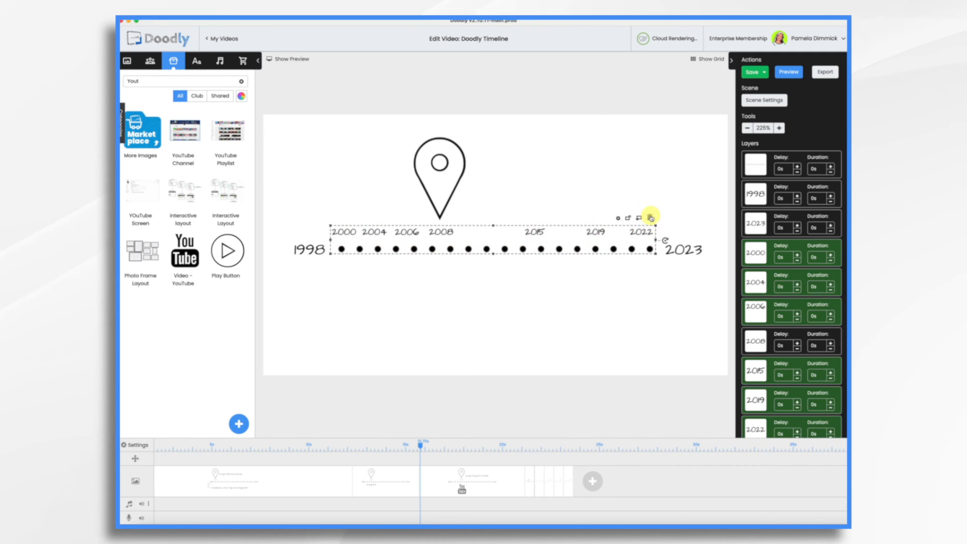
left_click(650, 218)
left_click(557, 292)
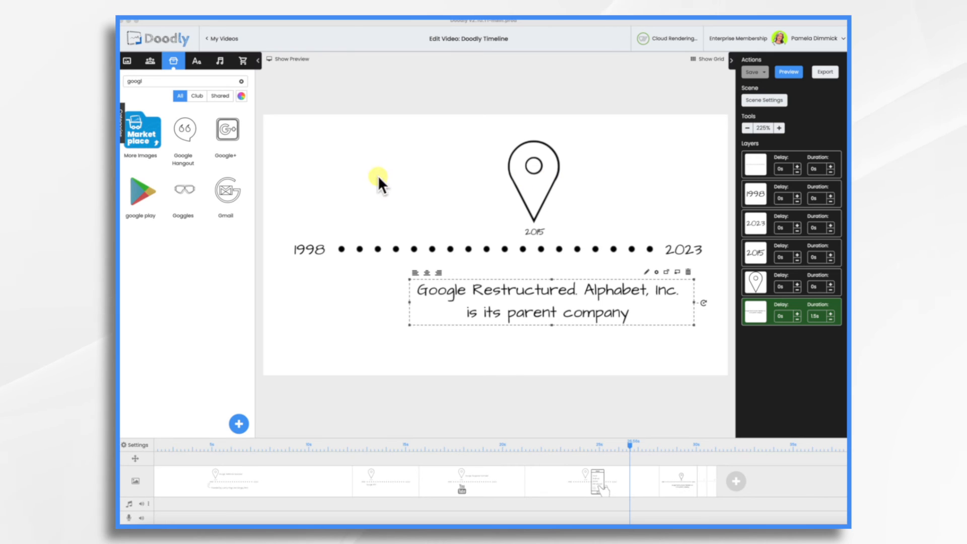
- Upload Alphabet-logo-1536x864.png as a new prop, keeping the file name as its title
left_click(239, 424)
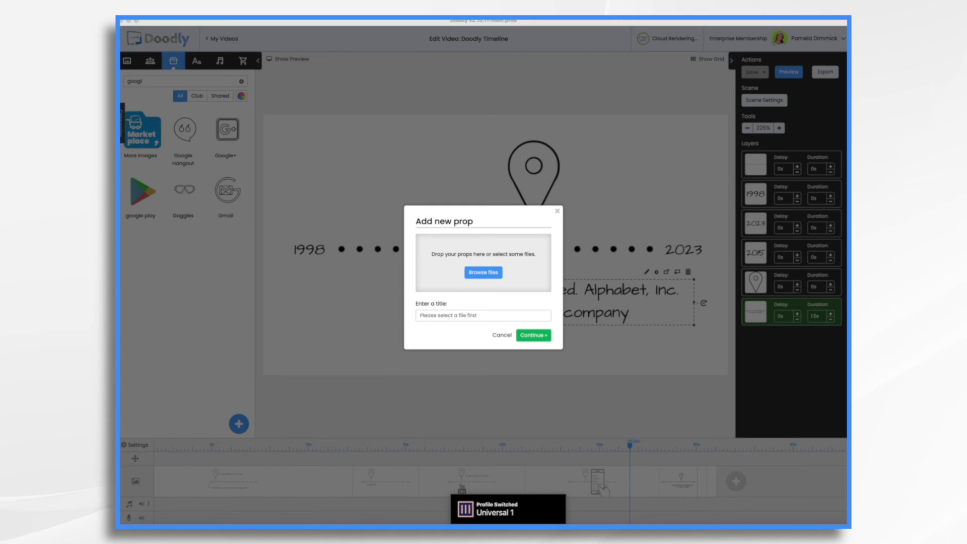
left_click_drag(615, 192, 499, 255)
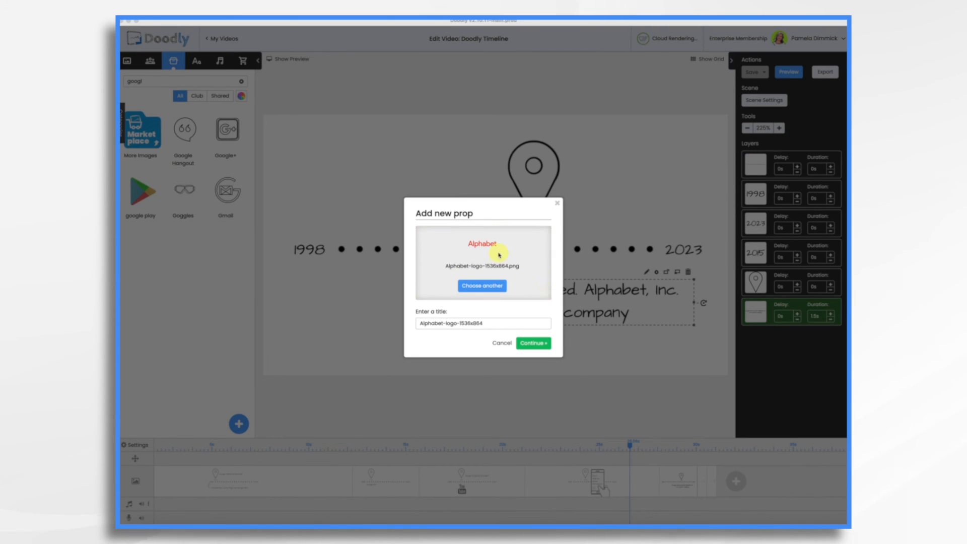
left_click(538, 346)
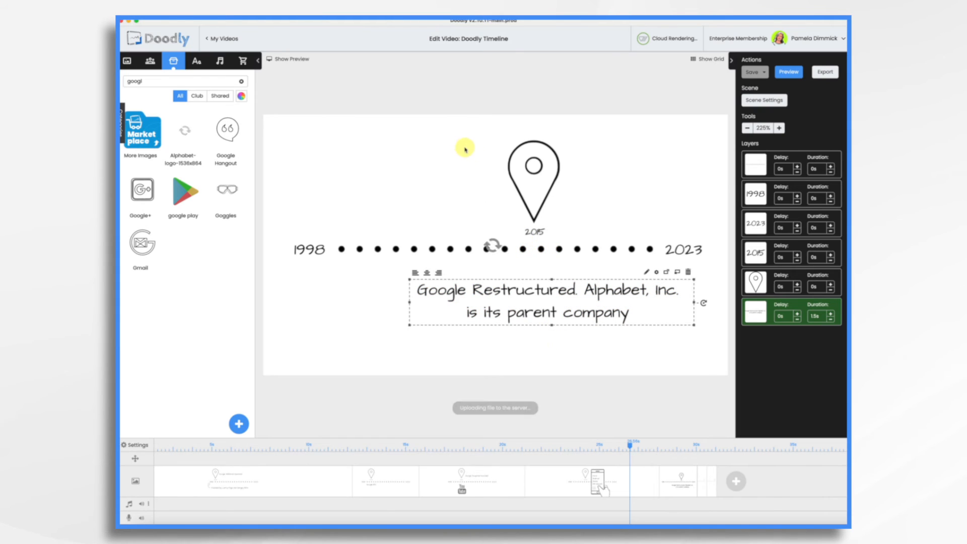
- Shrink the Alphabet logo in the 2015 scene and position it beside the map pin, above the dotted line
left_click_drag(454, 227, 392, 181)
left_click_drag(549, 265, 470, 220)
left_click_drag(392, 165, 417, 190)
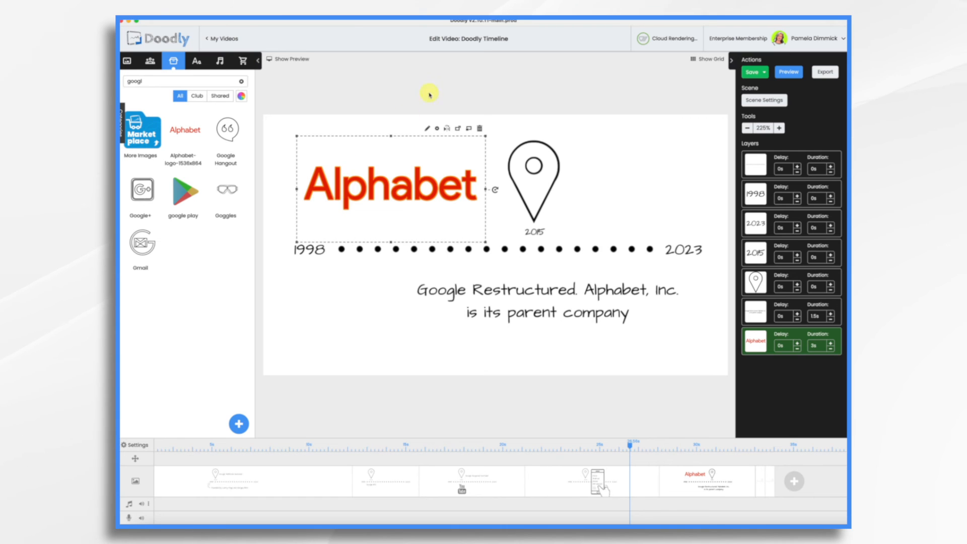
- Edit the Alphabet logo's reveal paths with path size 58, tracing the A's legs and then its crossbar on a second path
left_click(427, 130)
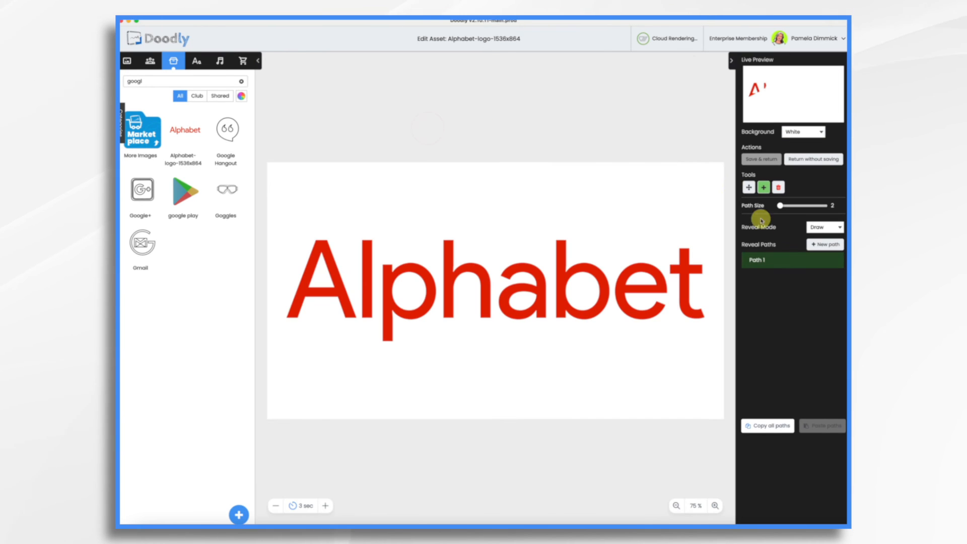
left_click(290, 320)
left_click(309, 256)
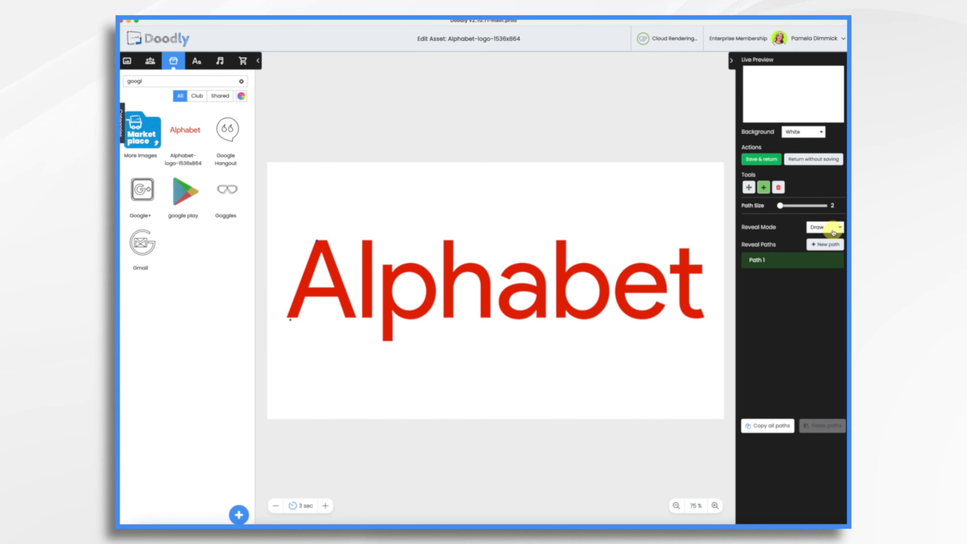
left_click_drag(783, 206, 787, 207)
left_click(325, 246)
left_click(336, 276)
left_click(354, 324)
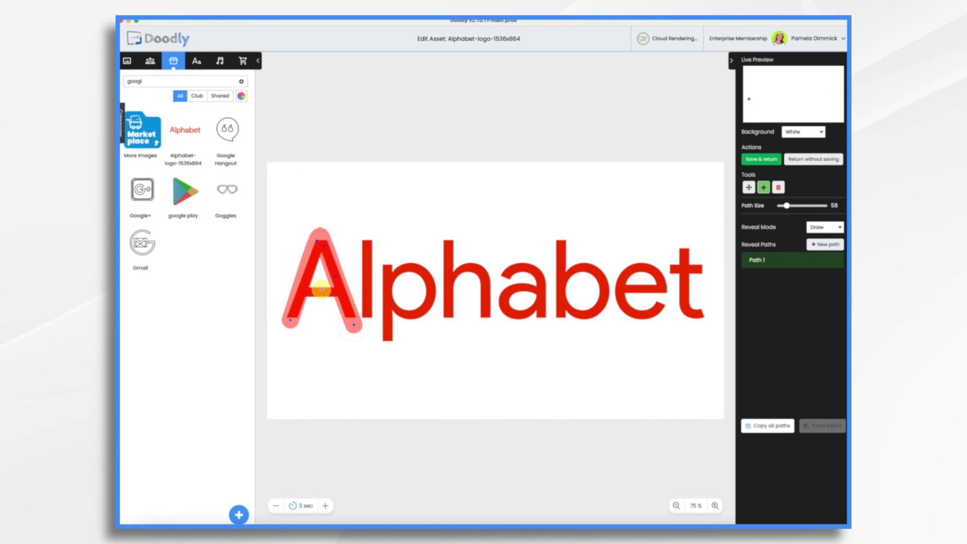
left_click(826, 245)
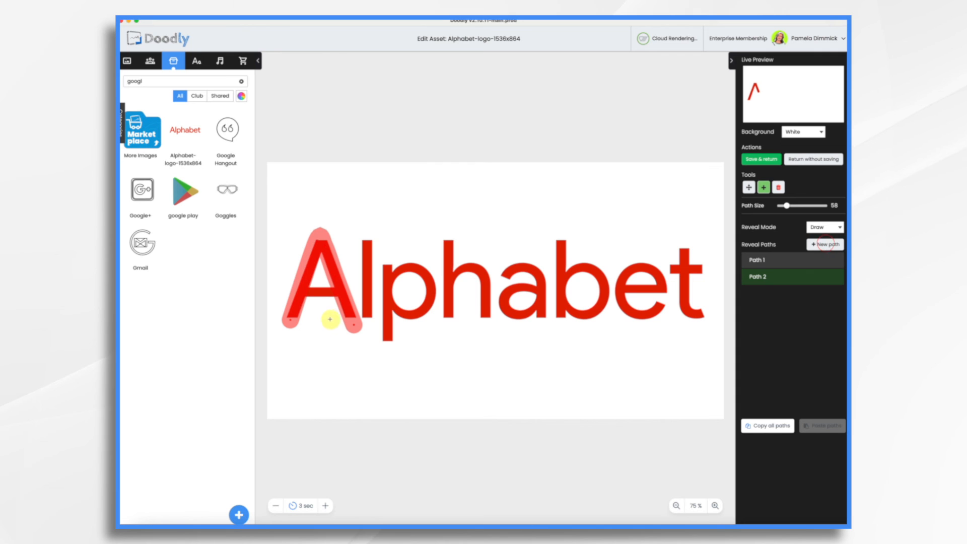
left_click(298, 289)
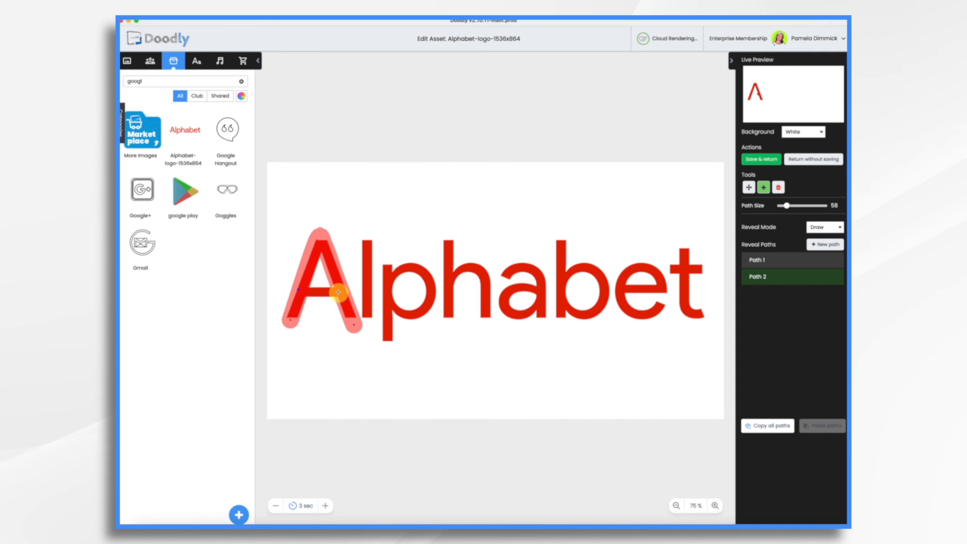
- Add a third reveal path tracing the letters l and p of the Alphabet logo
left_click(825, 246)
left_click(363, 227)
left_click(368, 325)
left_click(385, 269)
left_click(389, 347)
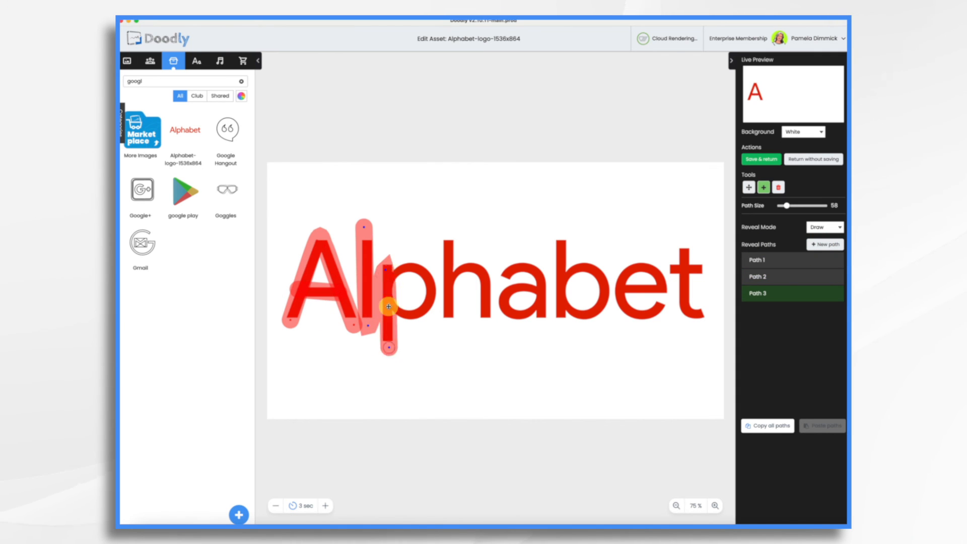
left_click(392, 274)
left_click(411, 269)
left_click(432, 287)
- Add a fourth reveal path tracing the letter h of the Alphabet logo
left_click(825, 245)
left_click(447, 234)
left_click(443, 324)
left_click(453, 284)
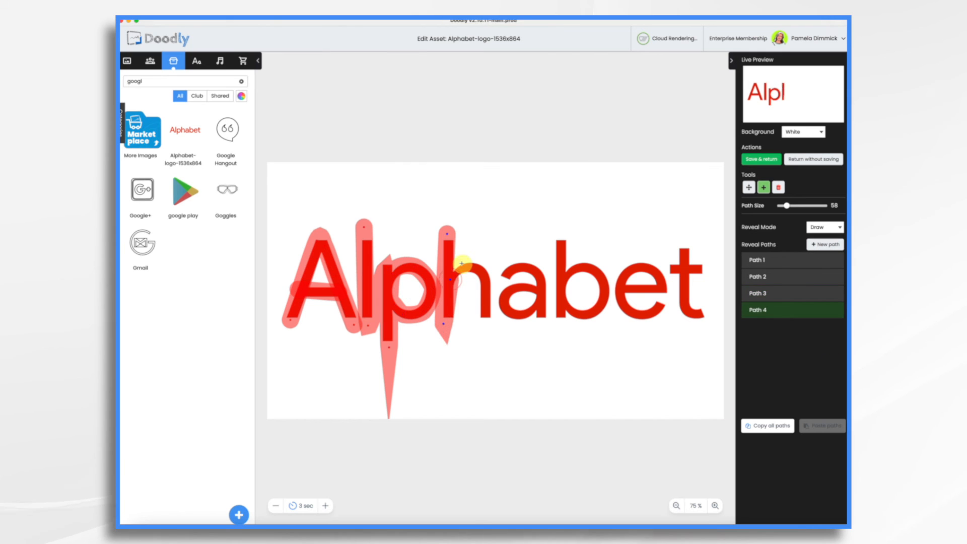
left_click(465, 266)
left_click(486, 296)
left_click(487, 328)
- Add a fifth reveal path tracing the second letter a of the Alphabet logo
left_click(825, 245)
left_click(502, 277)
left_click(522, 266)
left_click(542, 320)
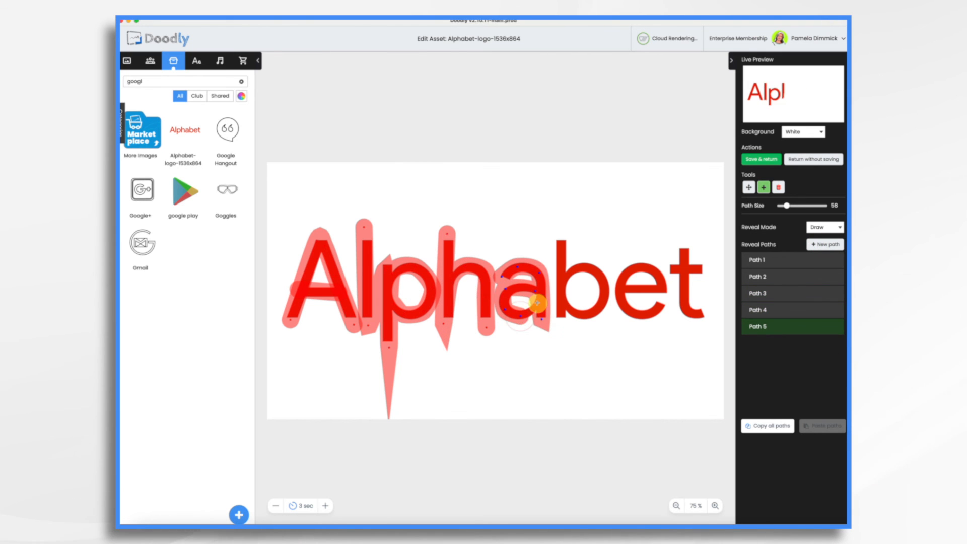
- Add a sixth reveal path tracing the letter b of the Alphabet logo
left_click(825, 246)
left_click(560, 232)
left_click(561, 326)
left_click(566, 276)
left_click(582, 268)
left_click(587, 313)
left_click(561, 302)
- Add a seventh reveal path tracing the letter e of the Alphabet logo
left_click(825, 245)
left_click(623, 289)
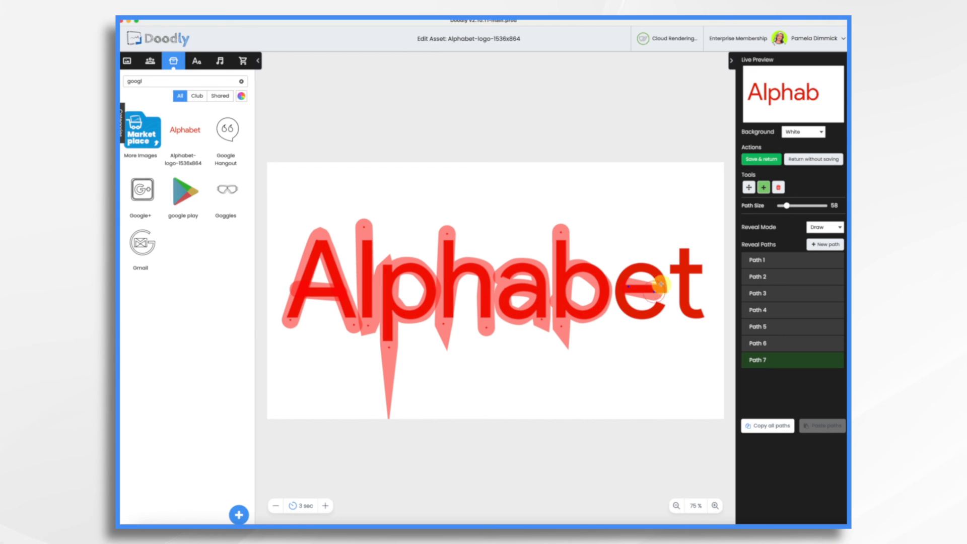
left_click(663, 300)
- Add a last reveal path tracing the letter t, then save the logo's paths and return to the video
left_click(825, 246)
left_click(687, 243)
left_click(695, 313)
left_click(682, 296)
left_click(667, 269)
left_click(710, 268)
left_click(763, 159)
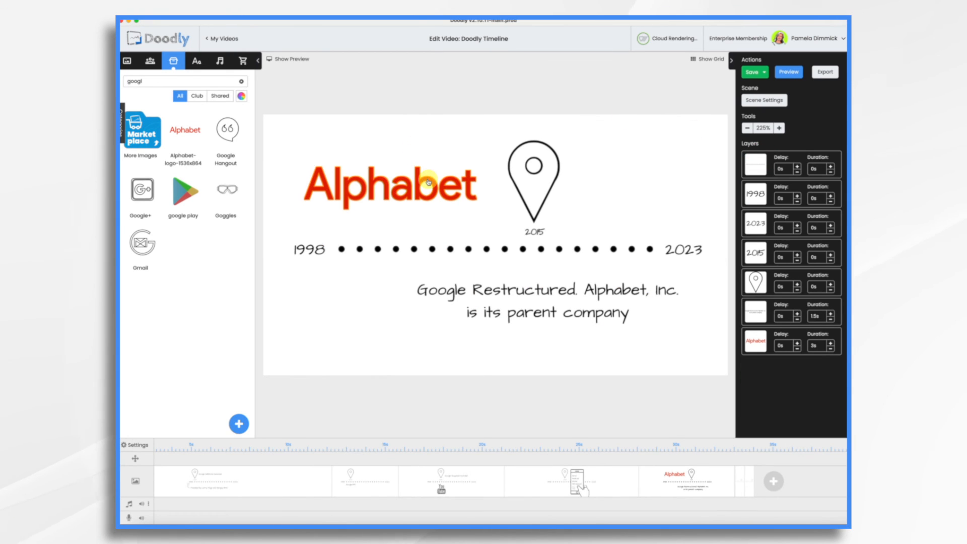
- Shorten the Alphabet logo's drawing duration in the 2015 scene
left_click(429, 182)
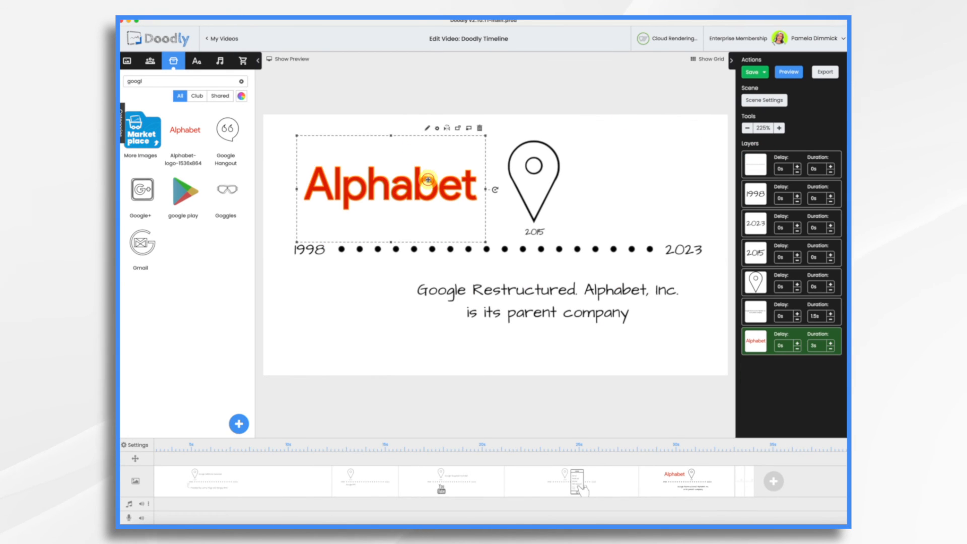
left_click(831, 350)
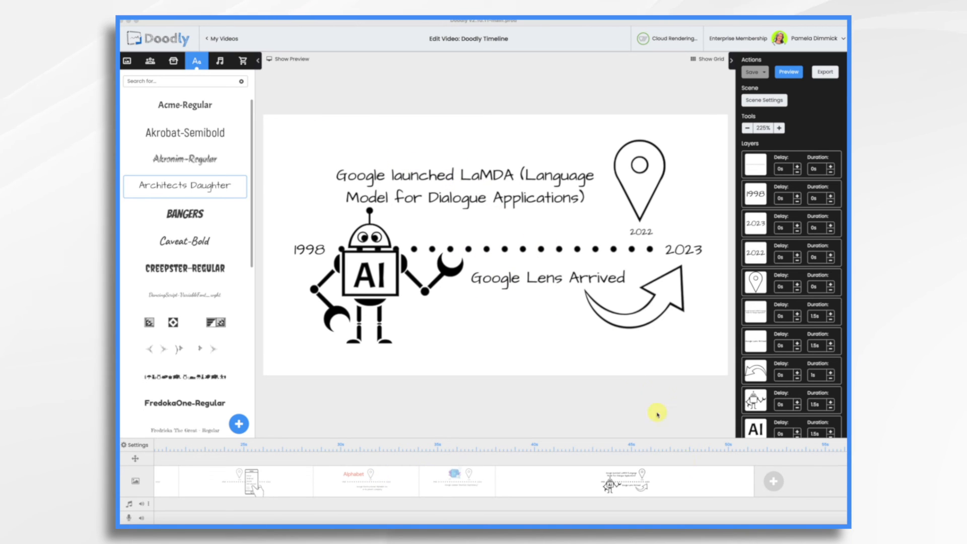
- Check the extra time in the 2022 scene's settings, then return to the start of the timeline
left_click(713, 500)
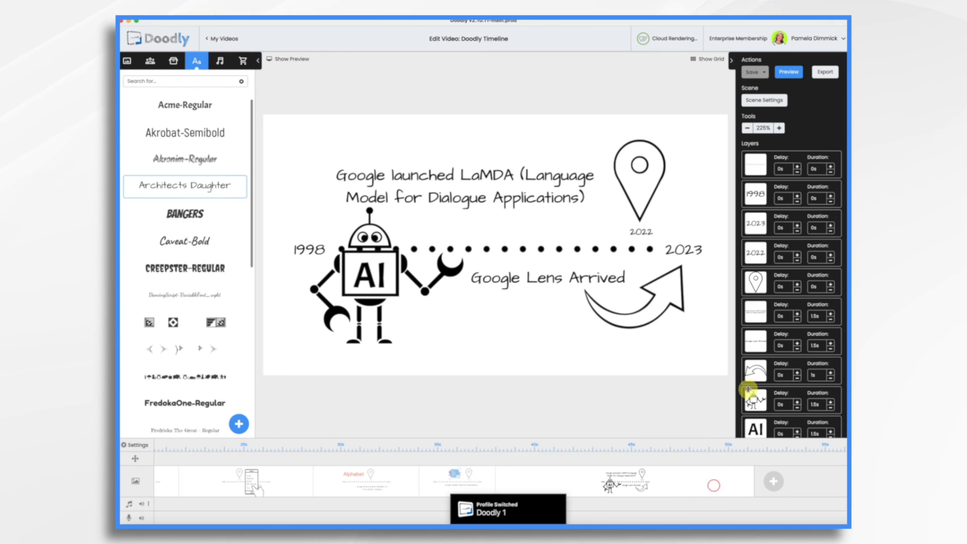
left_click(773, 100)
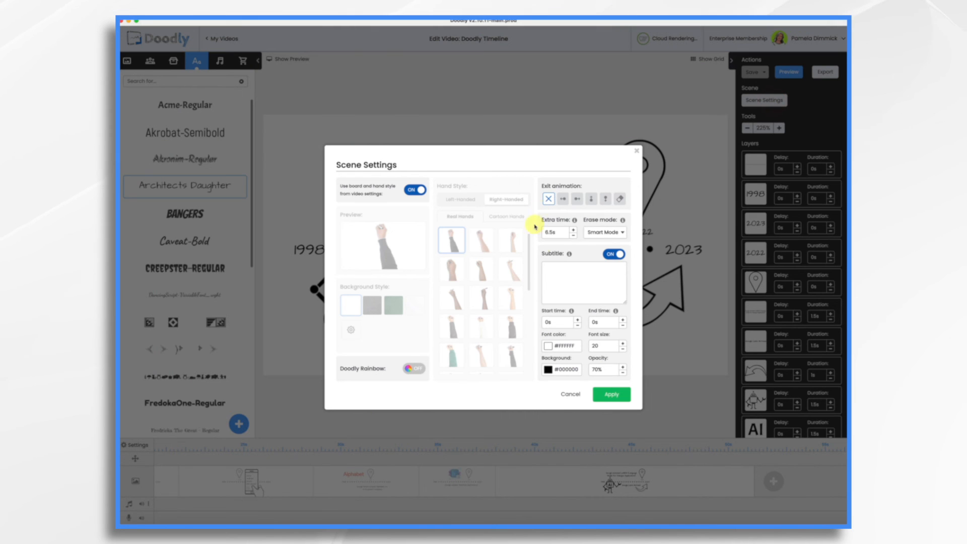
left_click(637, 151)
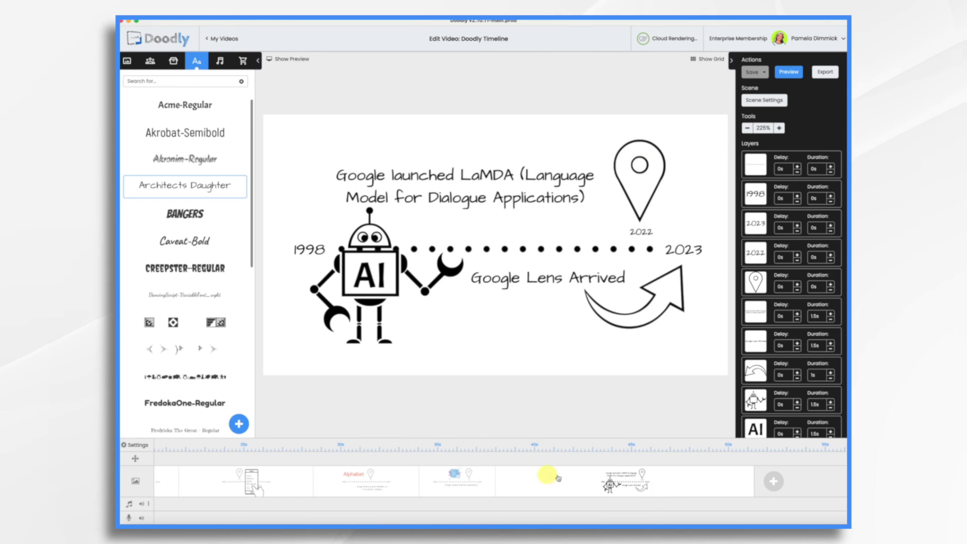
scroll(447, 486, "left", 10)
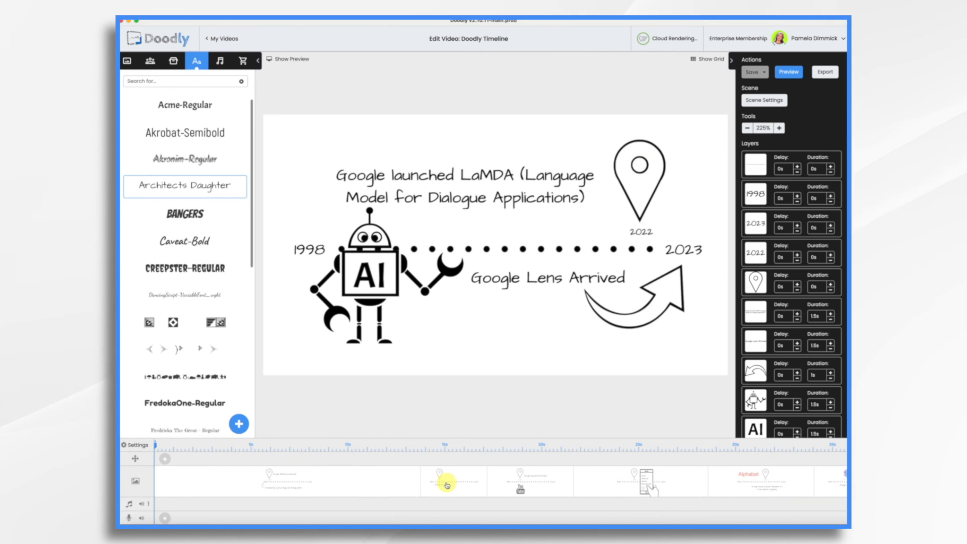